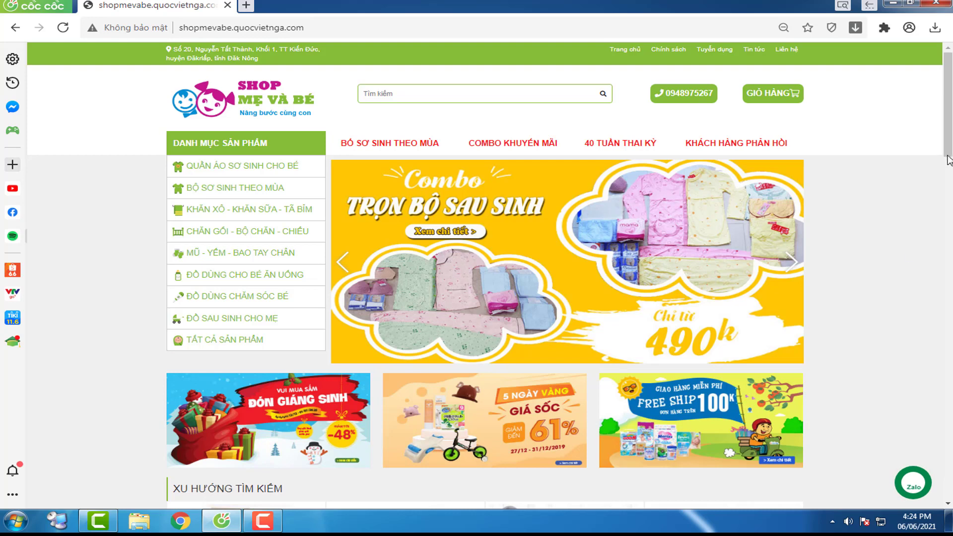
# Step: Browse down the shop's home page, then open the site's admin login page at shopmevabe.quocvietnga.com/dangnhap
pyautogui.moveTo(949, 149); pyautogui.dragTo(950, 272)
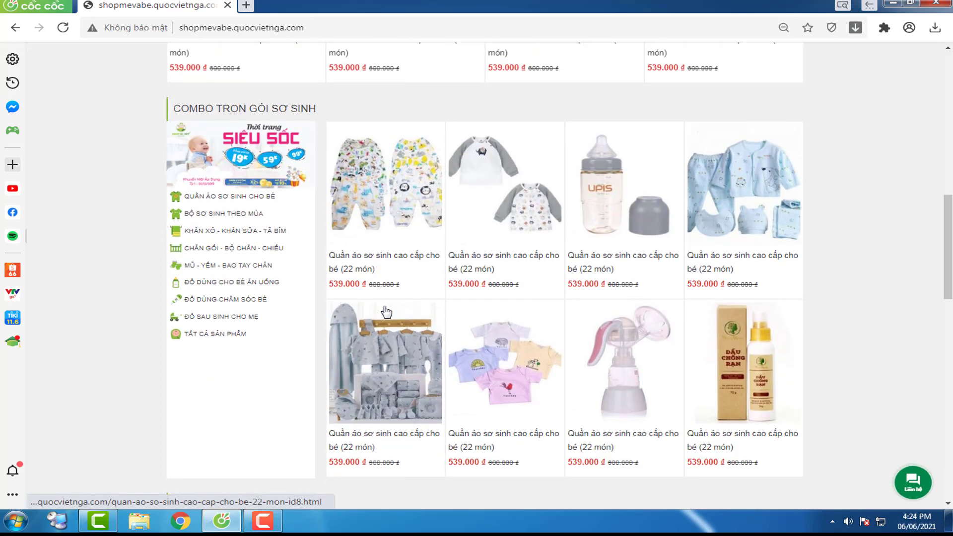
pyautogui.press('Home')
pyautogui.click(386, 26)
pyautogui.click(386, 25)
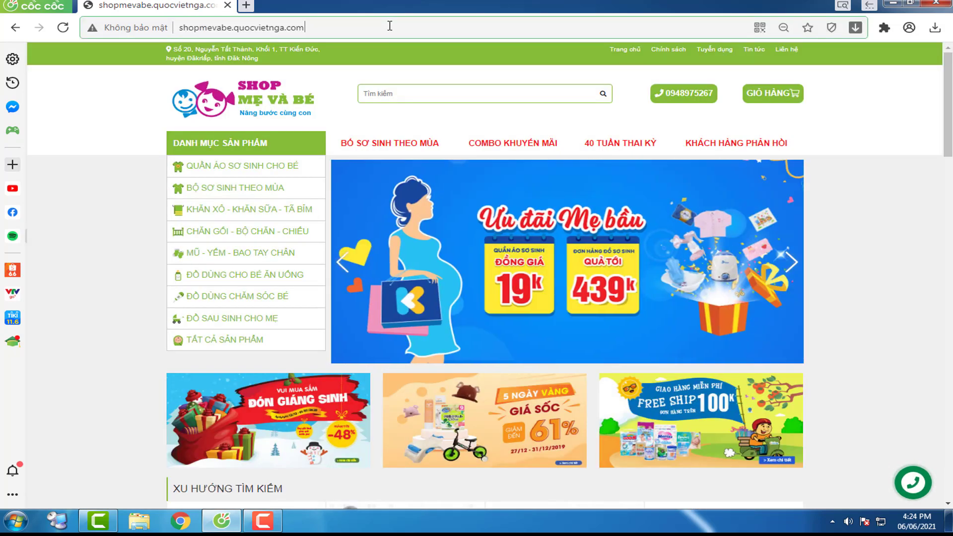
pyautogui.write('/da')
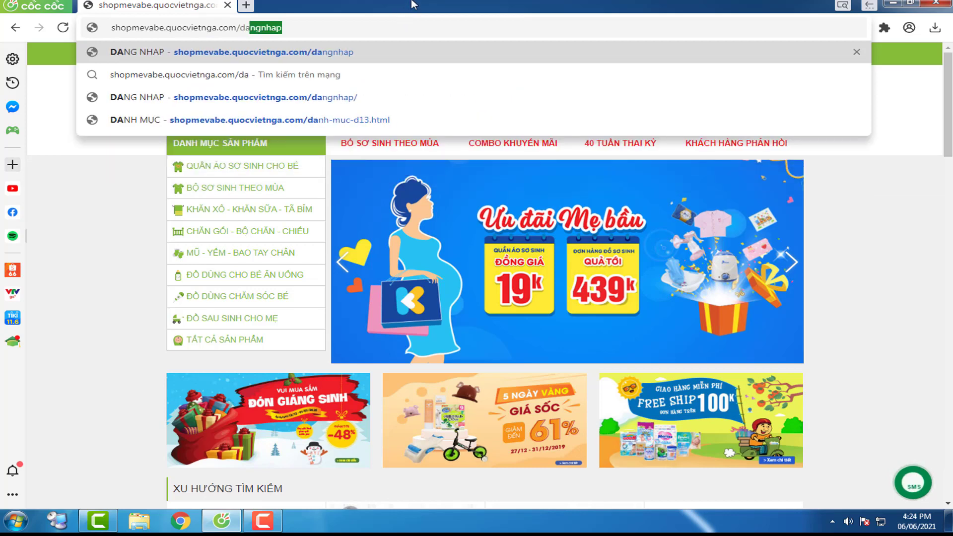
pyautogui.press('Return')
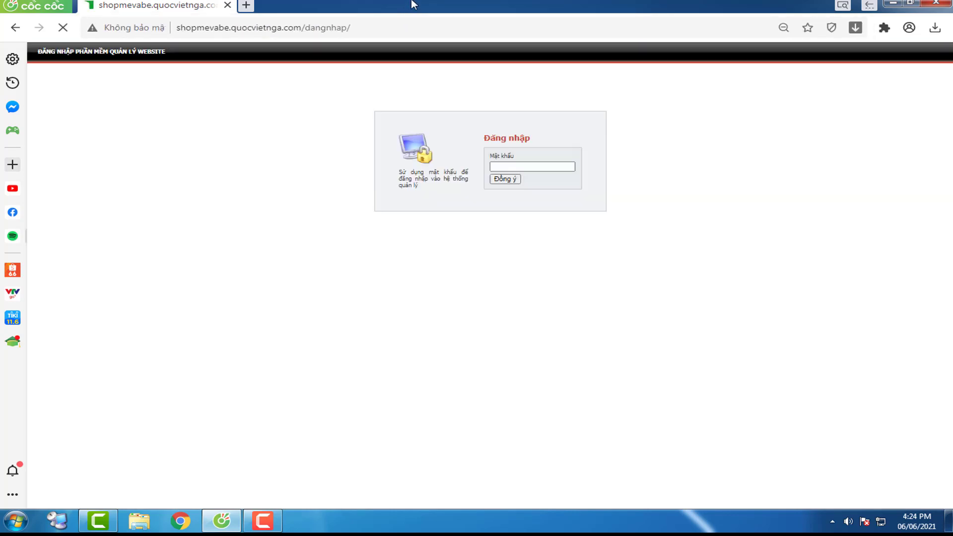
# Step: Enter the admin password and log in to the website management system
pyautogui.click(503, 167)
pyautogui.write('••')
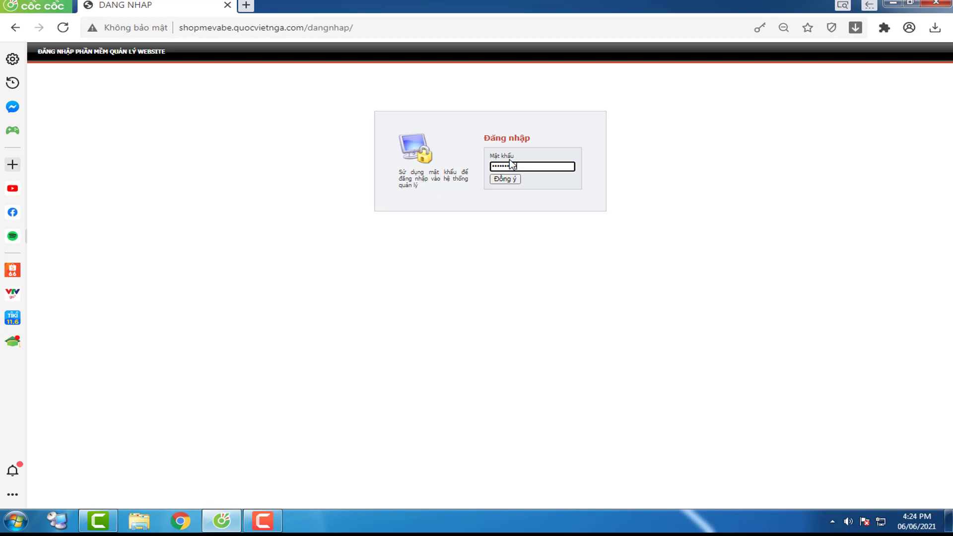
pyautogui.write('••••••••••')
pyautogui.press('Return')
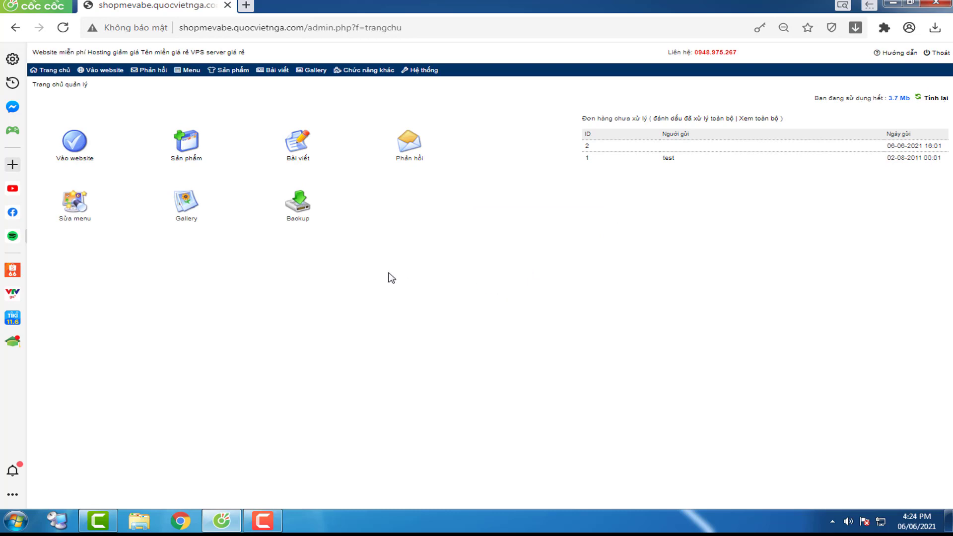
# Step: Open the form for adding a product and set its title to "Bình sữa cho bé 3 tháng hiệu ABC"
pyautogui.moveTo(232, 76)
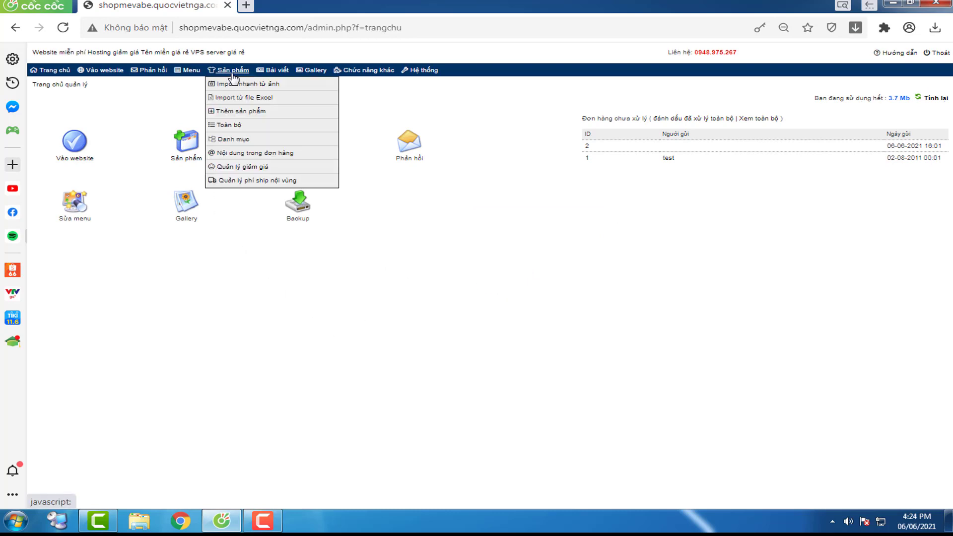
pyautogui.click(238, 115)
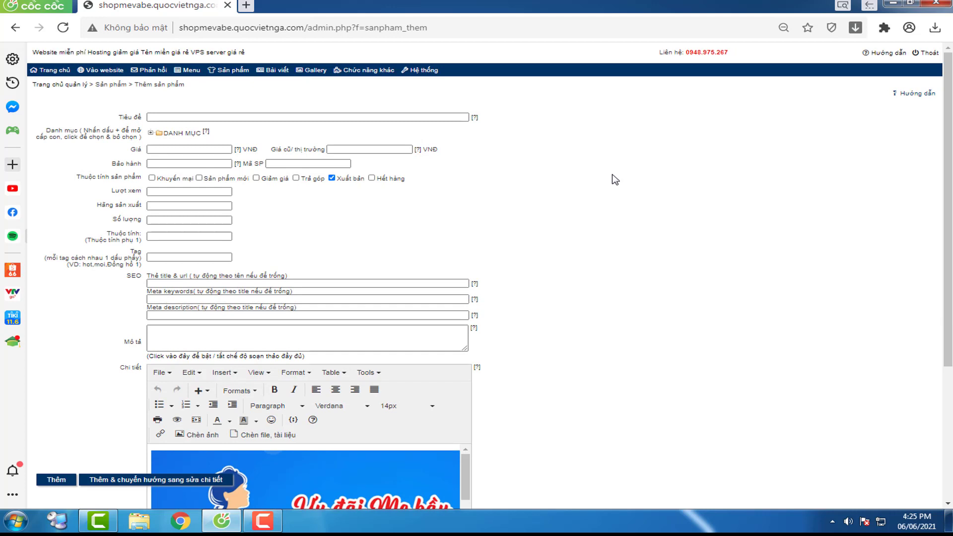
pyautogui.click(162, 116)
pyautogui.click(161, 113)
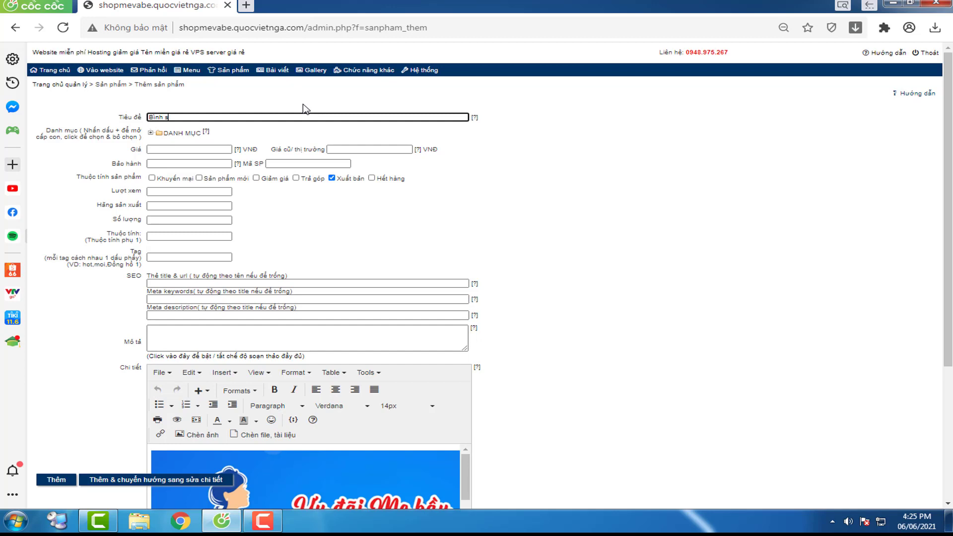
pyautogui.write('ưa')
pyautogui.write(' cho bé 3 tháng')
pyautogui.click(591, 147)
pyautogui.click(282, 117)
pyautogui.click(658, 208)
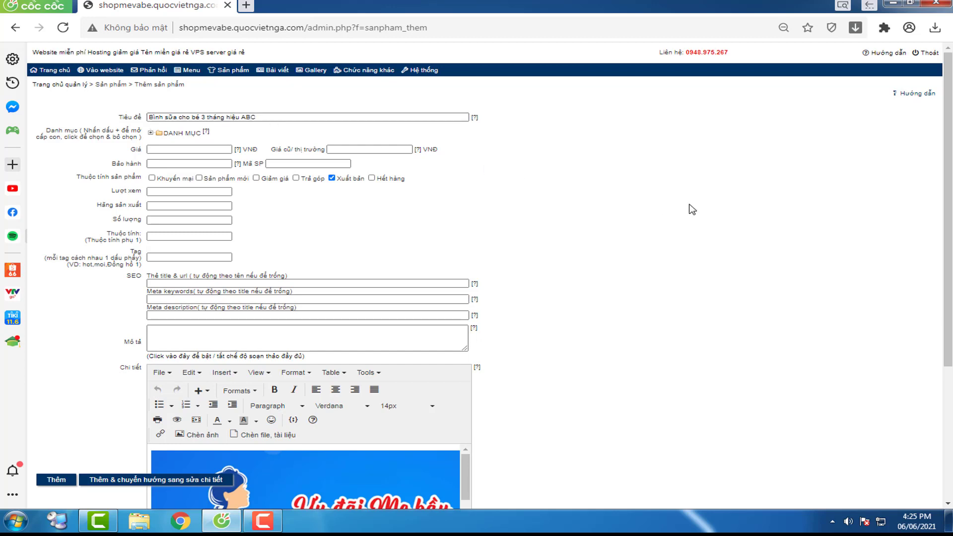
pyautogui.click(159, 117)
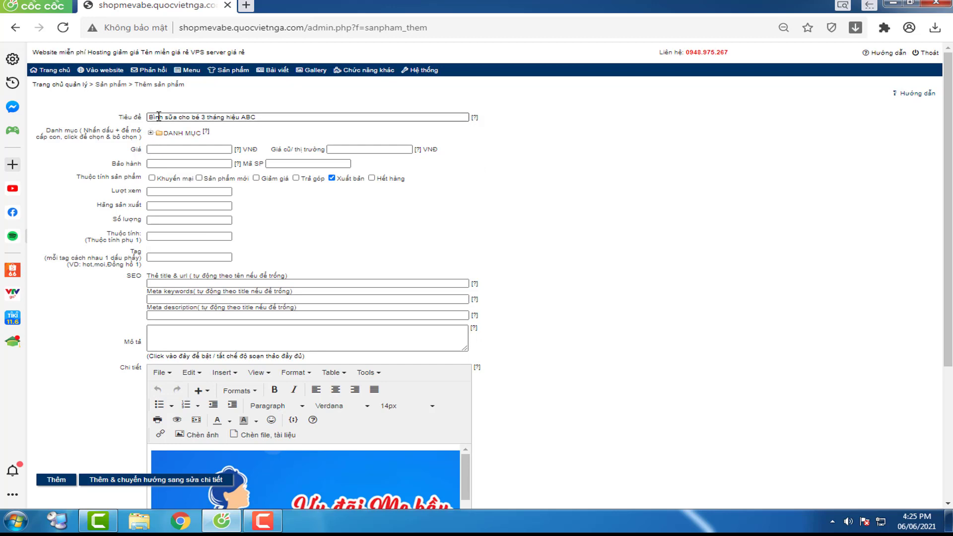
pyautogui.moveTo(298, 117); pyautogui.dragTo(140, 119)
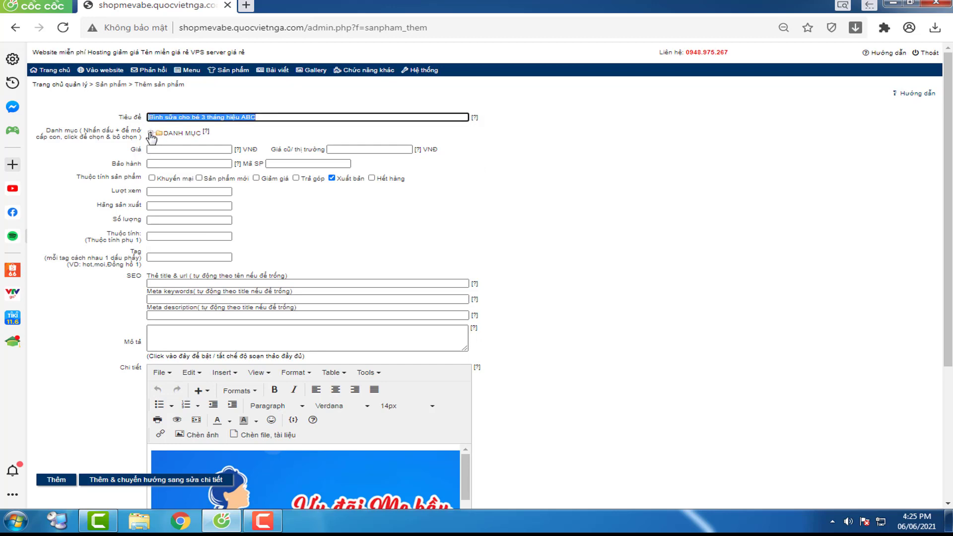
# Step: Assign the product to the category "ĐỒ DÙNG CHO BÉ ĂN UỐNG" and set its price to 550.000 VNĐ
pyautogui.click(151, 133)
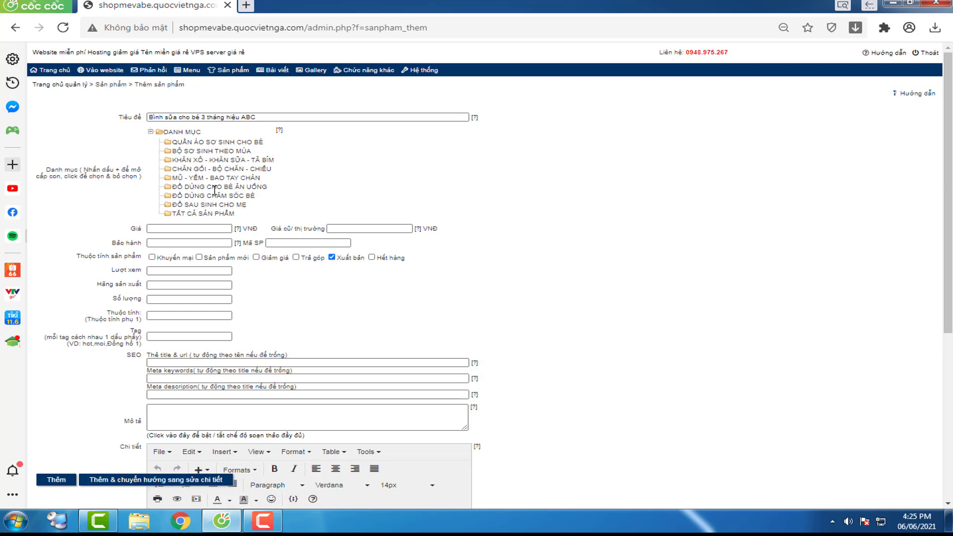
pyautogui.click(213, 188)
pyautogui.click(211, 228)
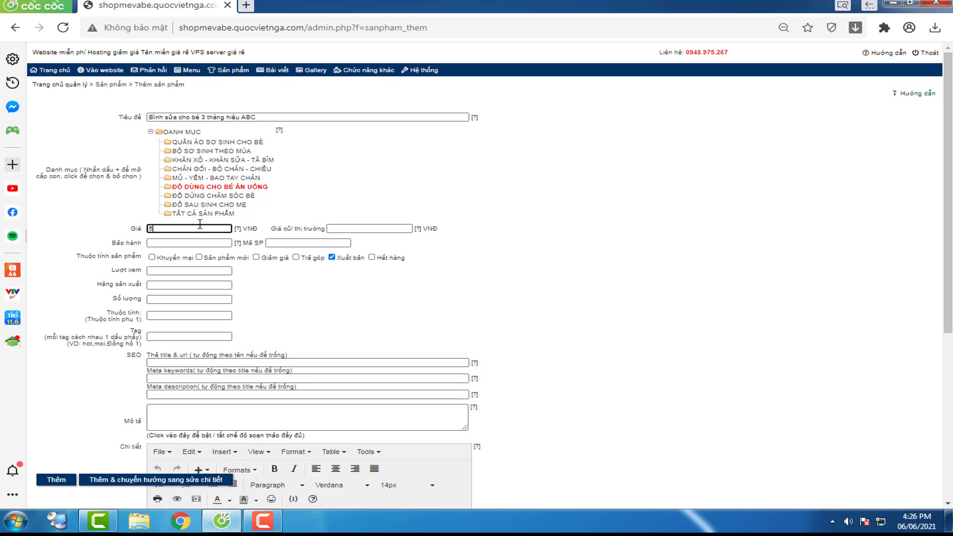
pyautogui.write('550.000')
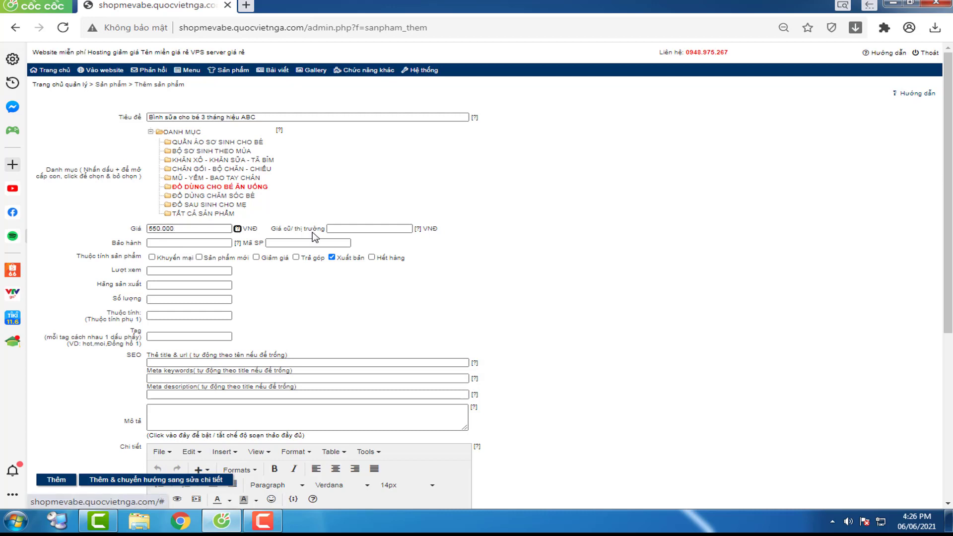
# Step: Set the product's old/market price to 750.000 VNĐ and view the help note for that field
pyautogui.click(358, 229)
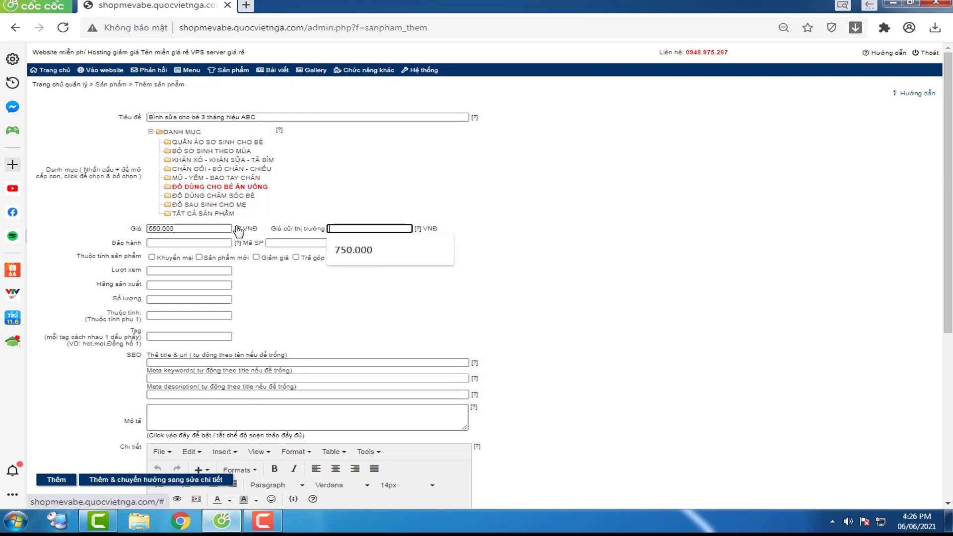
pyautogui.moveTo(238, 230)
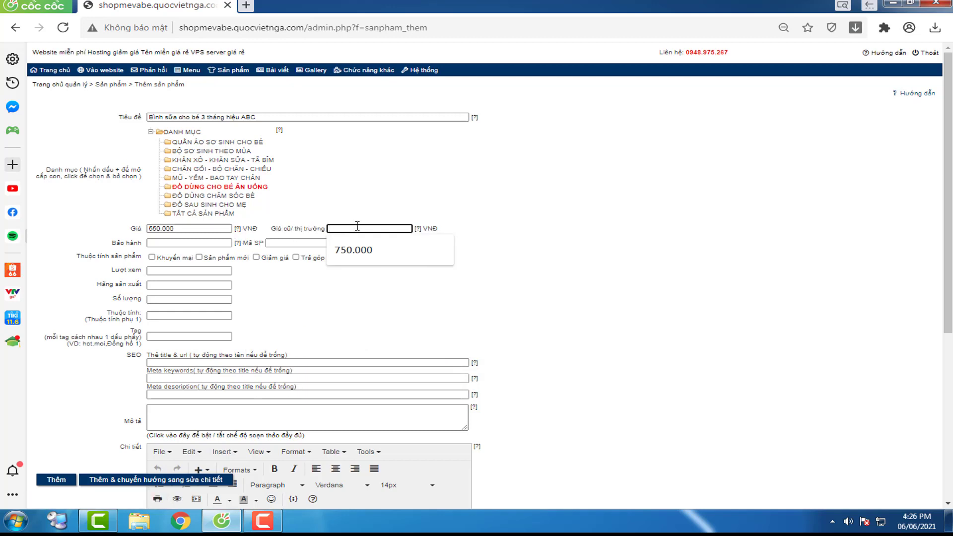
pyautogui.write('75.000')
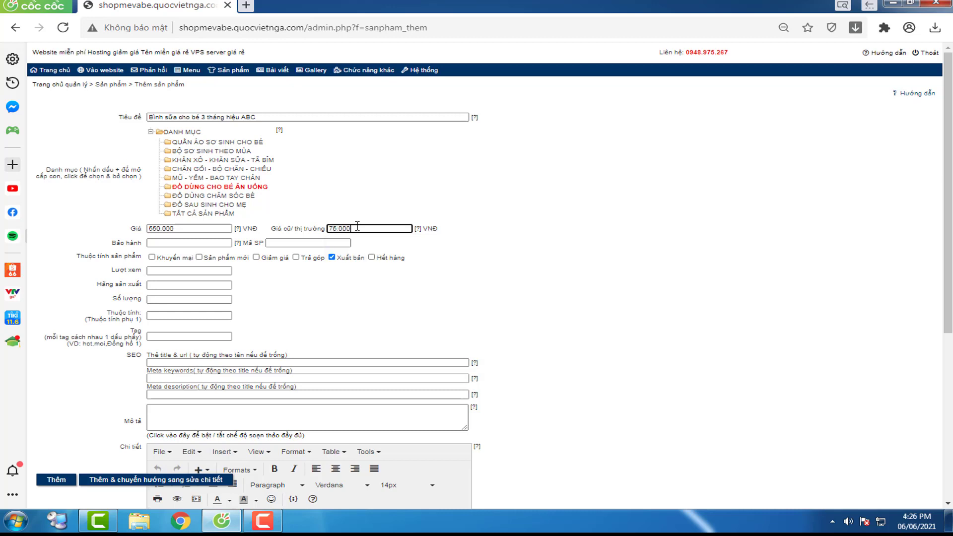
pyautogui.click(574, 234)
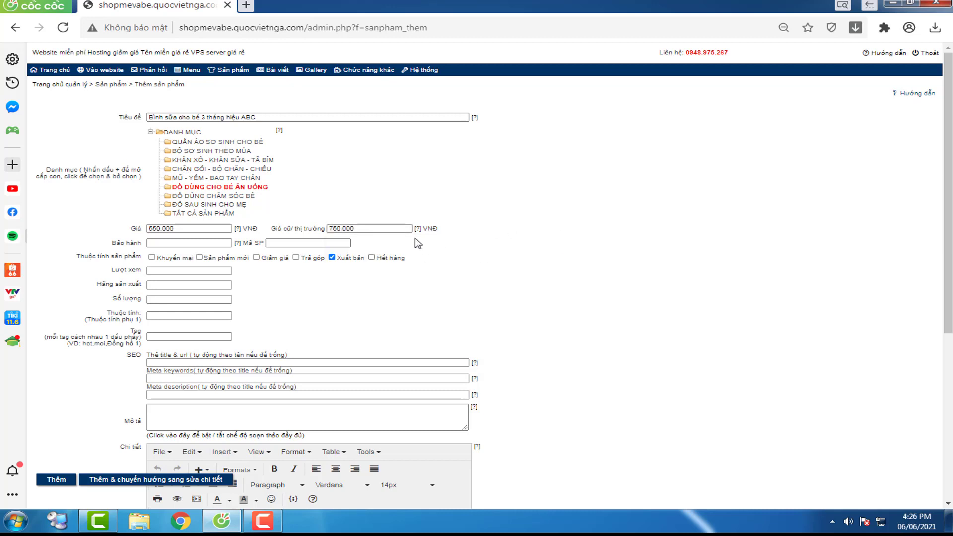
pyautogui.moveTo(420, 230)
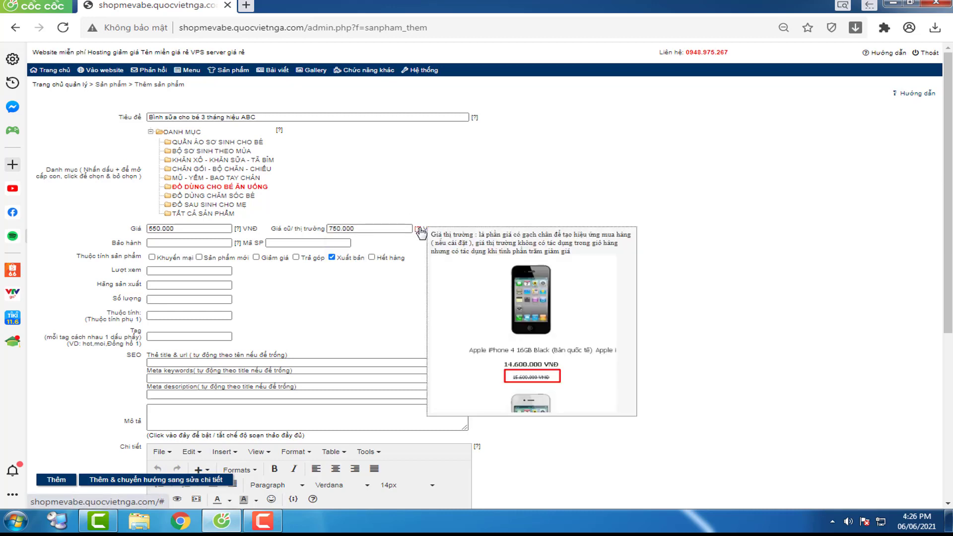
# Step: Set the product's warranty to "1 tháng"
pyautogui.click(183, 243)
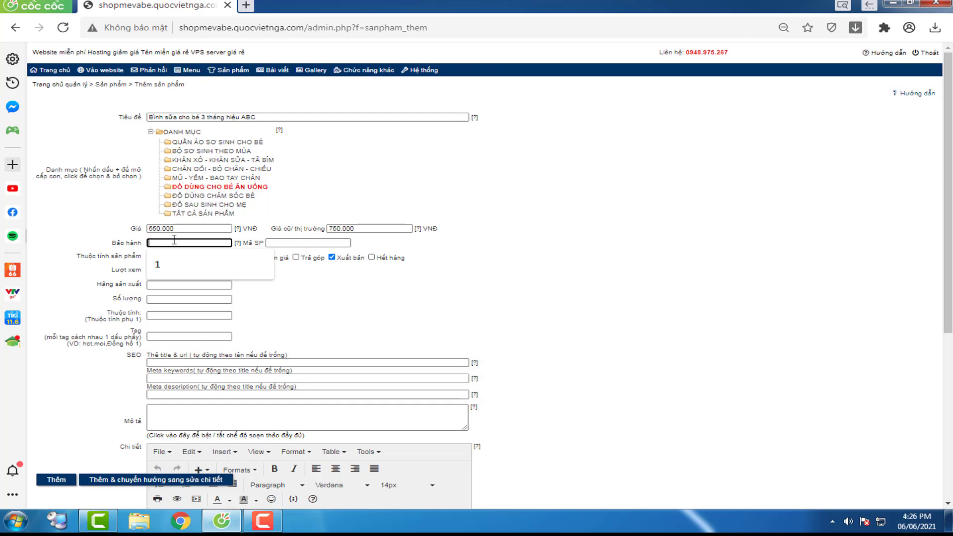
pyautogui.write('1 t')
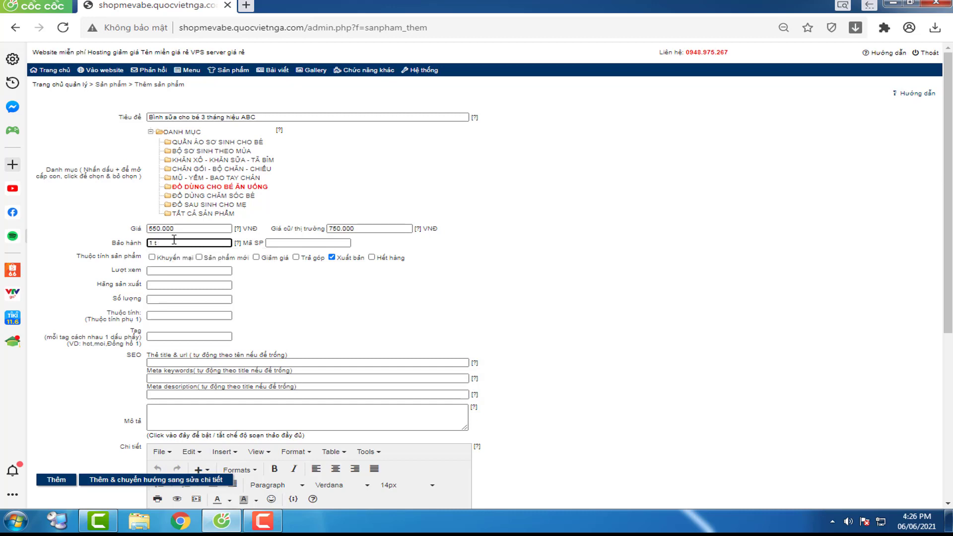
pyautogui.write('han')
pyautogui.write('g')
pyautogui.press('Tab')
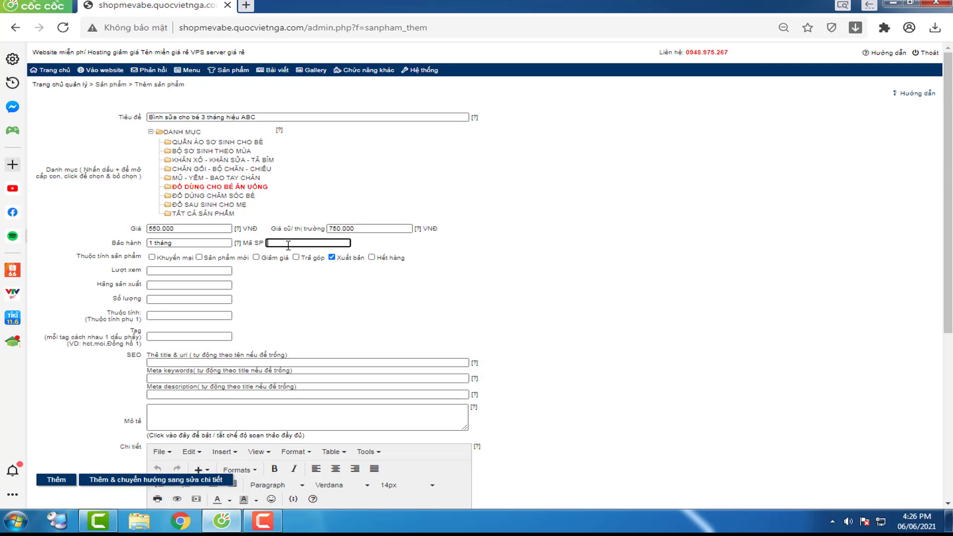
# Step: Fill in the product's view count as 500, manufacturer as ACD and quantity as 50
pyautogui.scroll(-1, 498, 246)
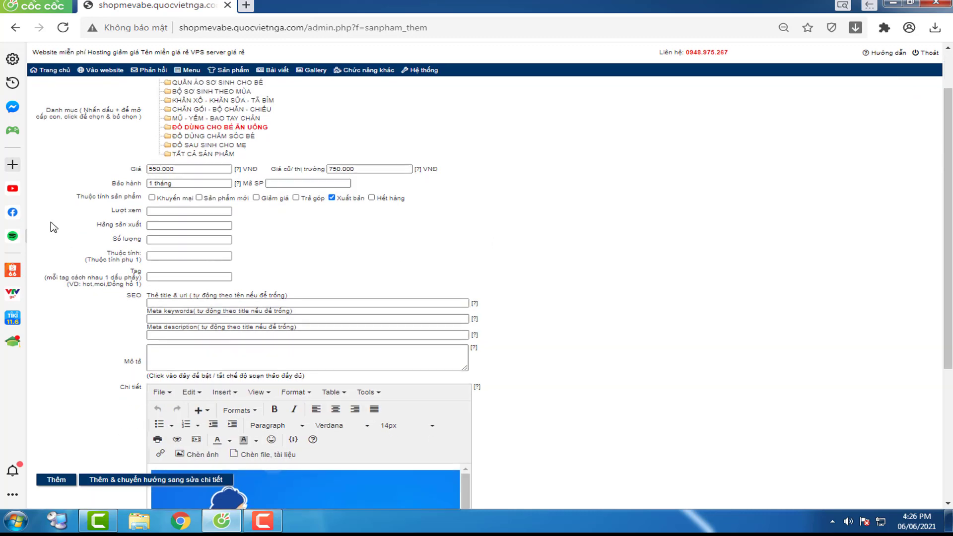
pyautogui.click(149, 215)
pyautogui.write('500')
pyautogui.click(168, 224)
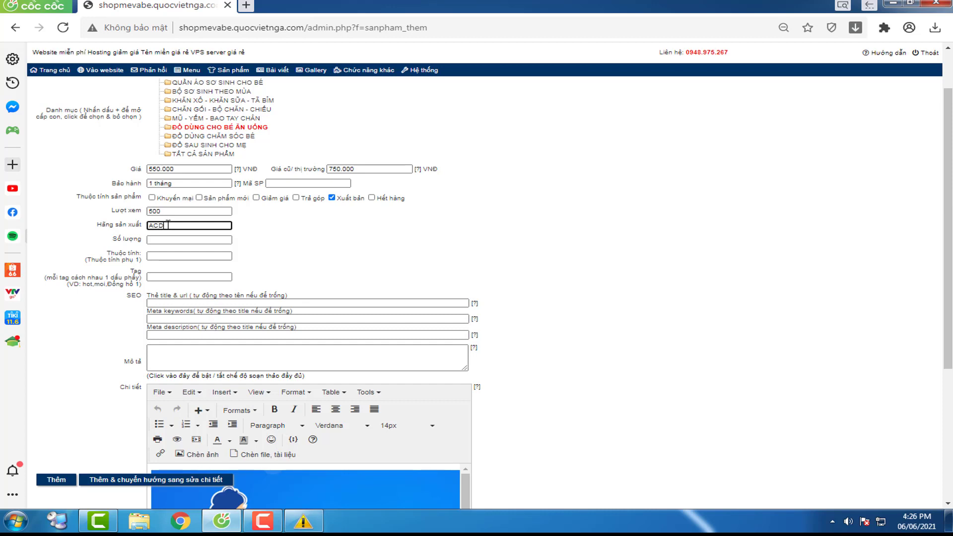
pyautogui.click(182, 239)
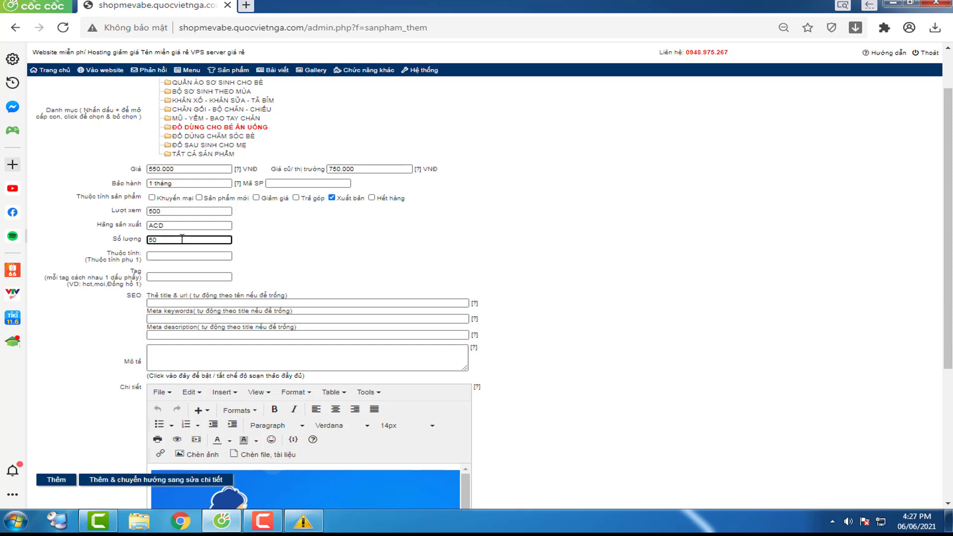
pyautogui.write('50')
pyautogui.click(180, 256)
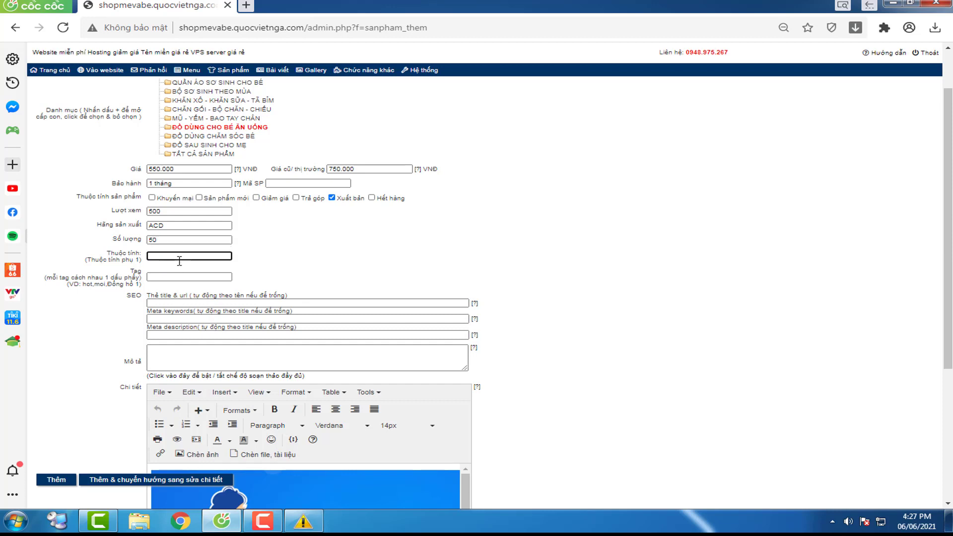
pyautogui.click(172, 279)
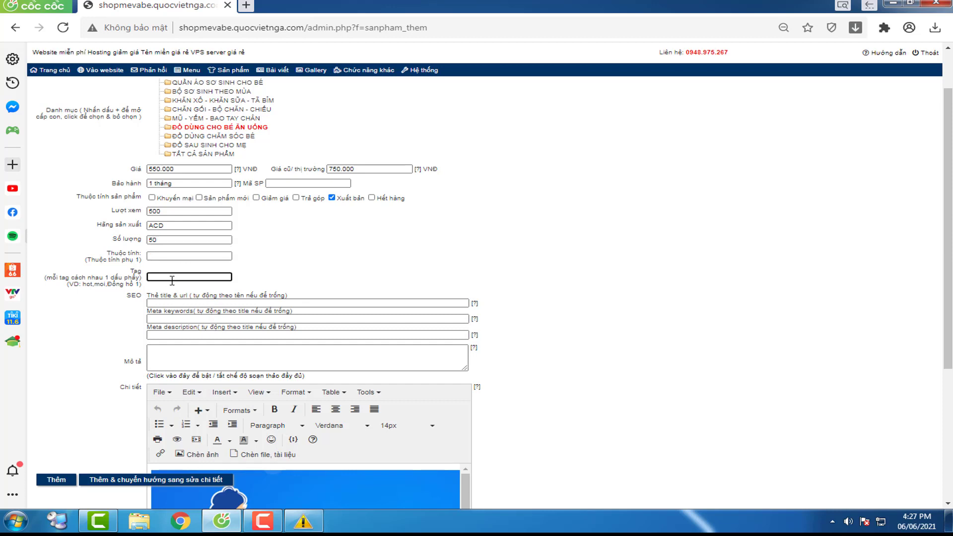
# Step: Copy the product title "Bình sữa cho bé 3 tháng hiệu ABC" into the SEO title & url field
pyautogui.scroll(-1, 172, 278)
pyautogui.click(174, 244)
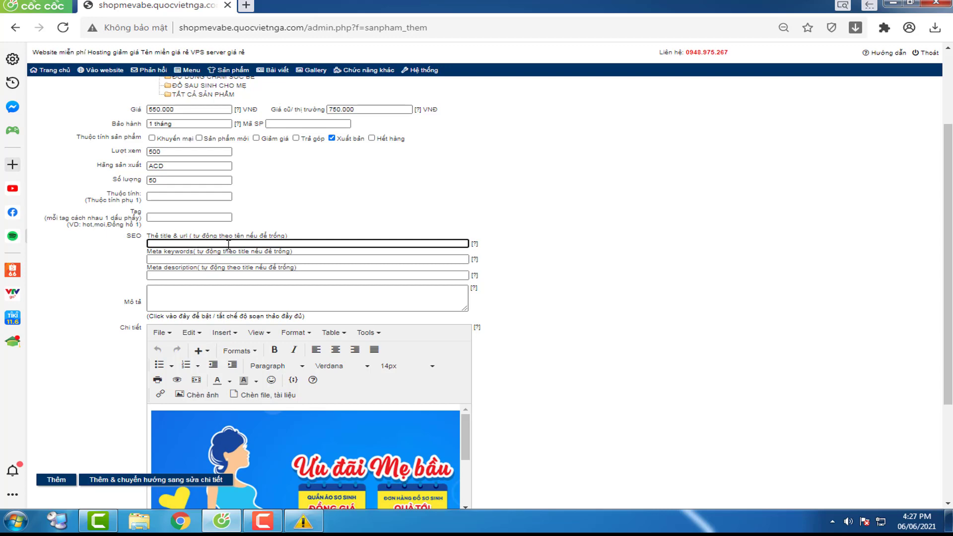
pyautogui.scroll(3, 217, 236)
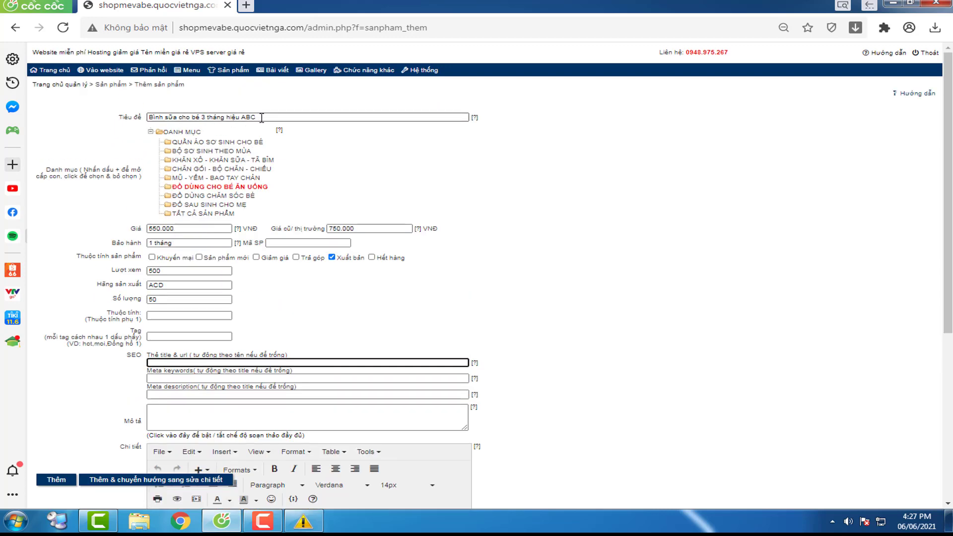
pyautogui.moveTo(265, 117); pyautogui.dragTo(149, 132)
pyautogui.hotkey('ctrl', 'c')
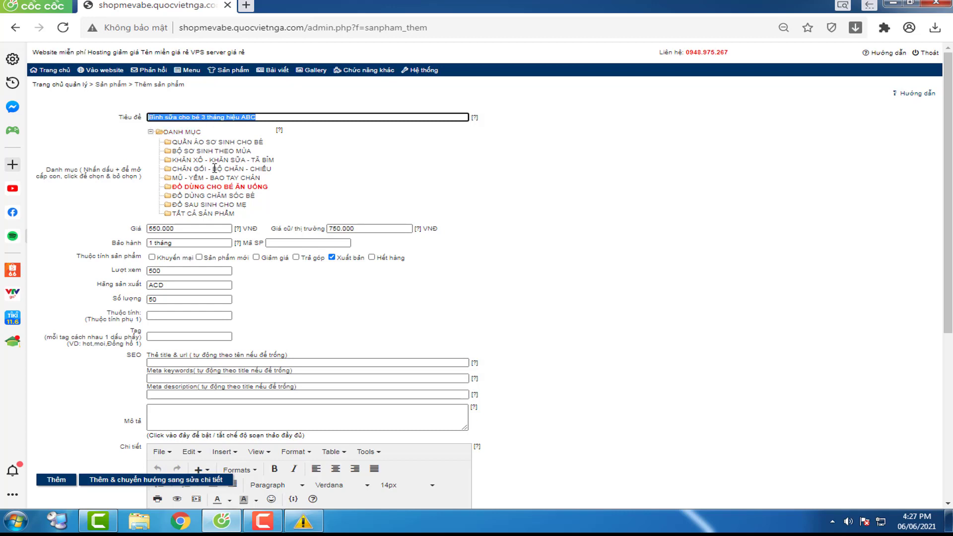
pyautogui.click(204, 363)
pyautogui.hotkey('ctrl', 'v')
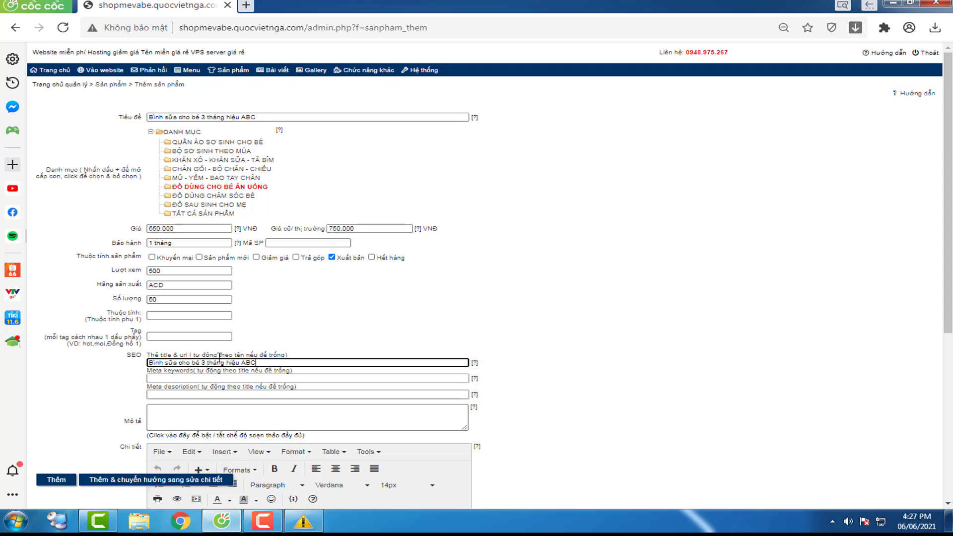
pyautogui.click(517, 311)
# Step: Enter "Bình sữa, bình bú sữa trẻ em" as the product's meta keywords
pyautogui.scroll(-1, 517, 310)
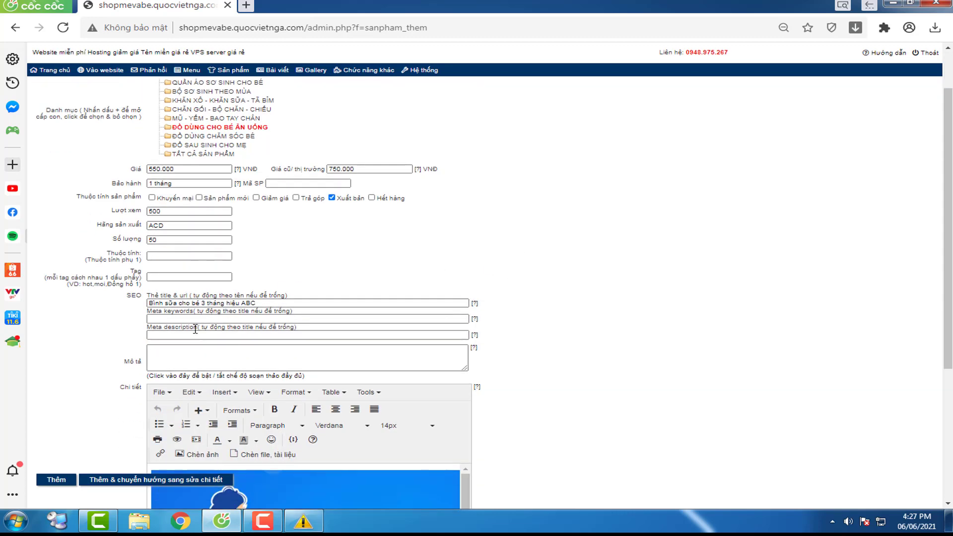
pyautogui.scroll(-2, 195, 328)
pyautogui.click(189, 201)
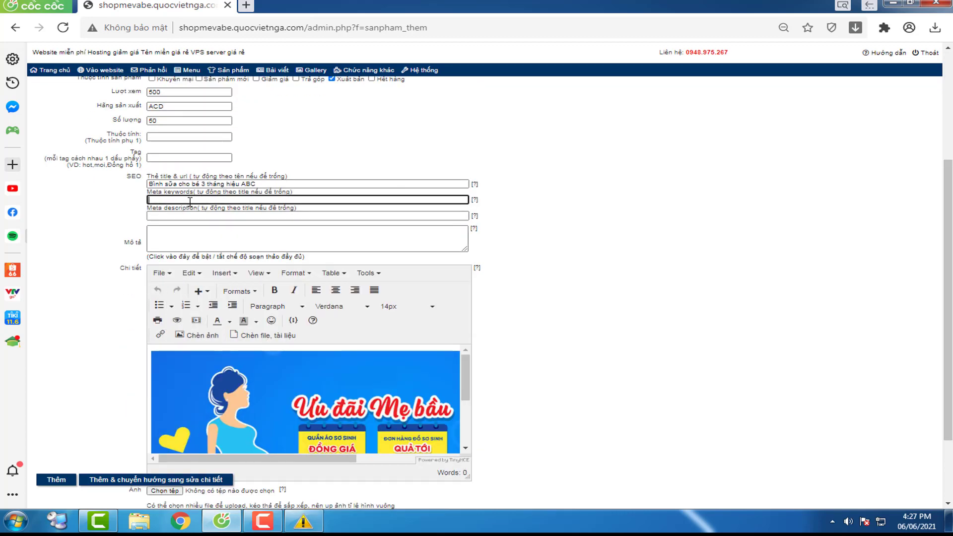
pyautogui.write('Bình su')
pyautogui.write('a, binh')
pyautogui.write('sữa trẻ em')
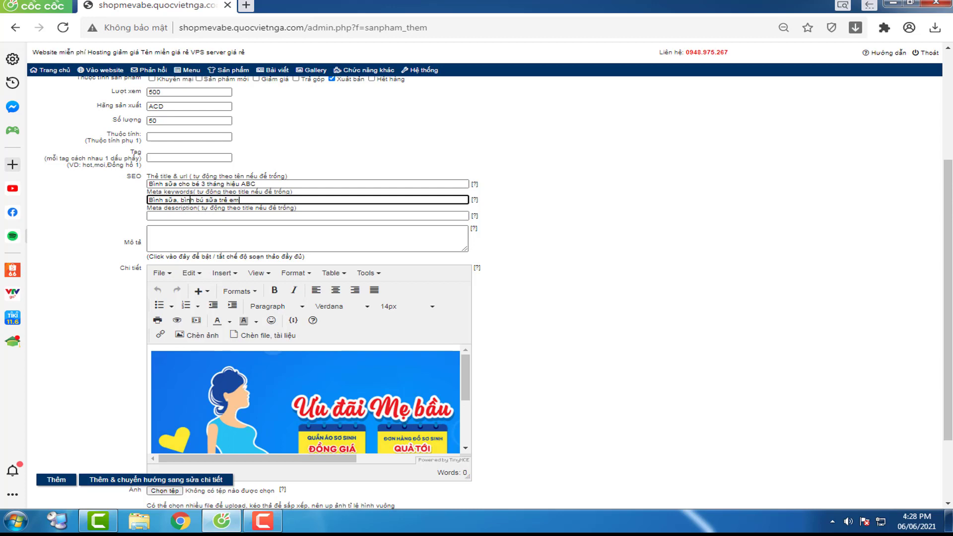
# Step: Remove the existing promotional banner image from the product's detail content
pyautogui.click(208, 235)
pyautogui.scroll(-1, 207, 235)
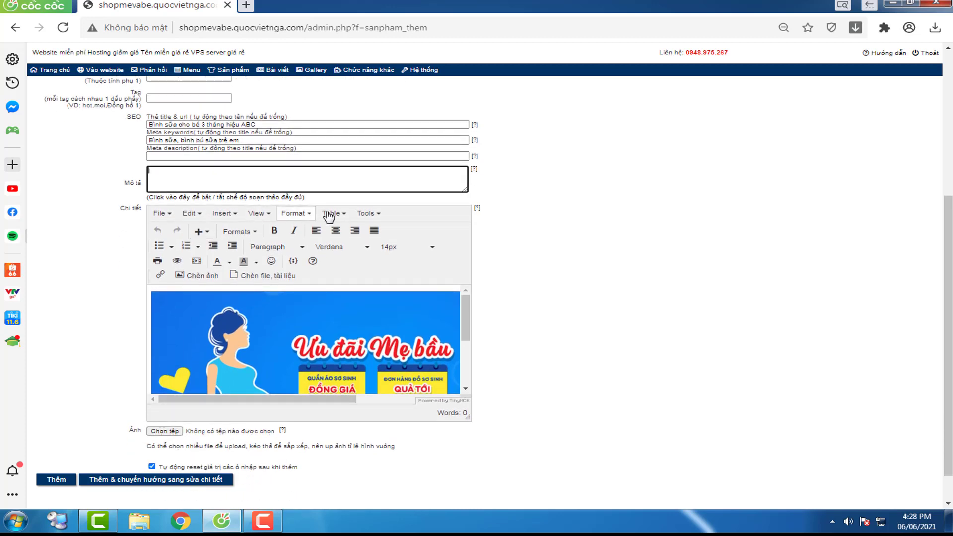
pyautogui.click(314, 346)
pyautogui.press('Delete')
# Step: Enter "Bình bú cho trẻ 3 tháng hiệu ABC, đảm bảo chất lượng, hàng chính hãng" as the product's short description
pyautogui.click(195, 173)
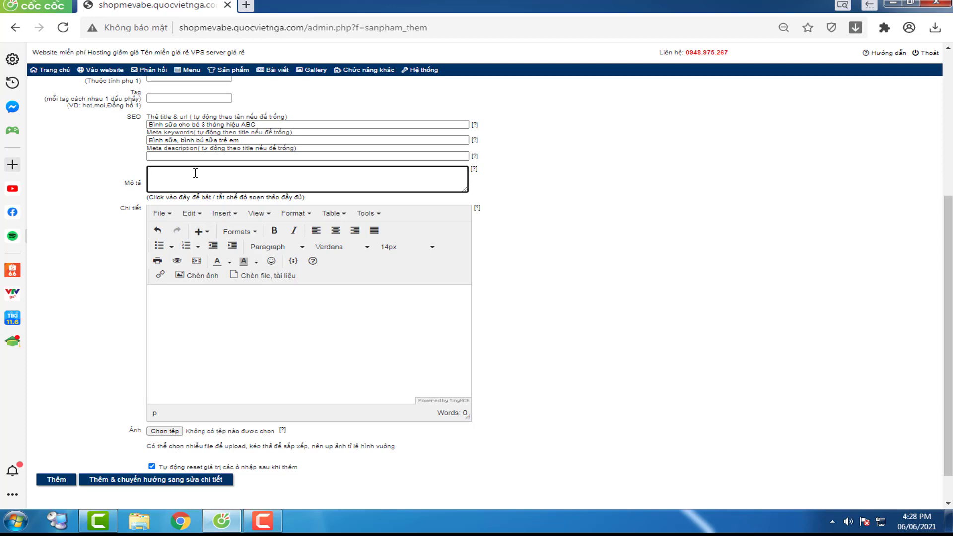
pyautogui.write('Bình bú cho trẻ 3 tháng hiệu ABC')
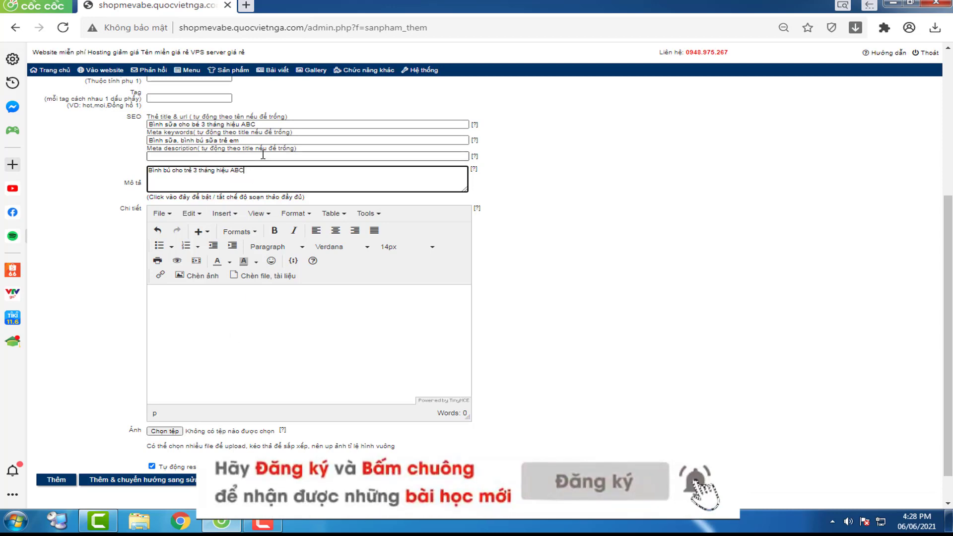
pyautogui.write('đảm bảo cha')
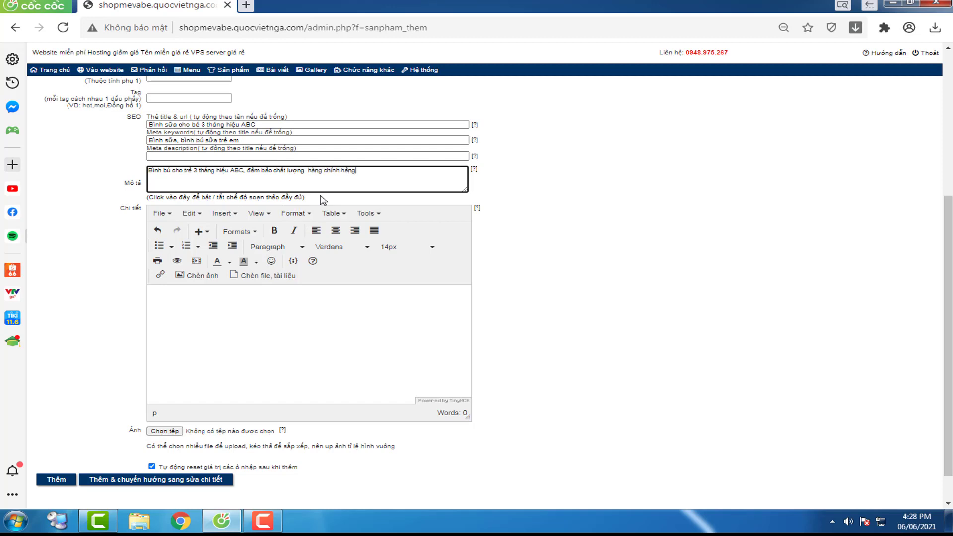
# Step: Write "Mô tả các thông cụ thể cho sản phẩm này" in the product's detail content and start a new line
pyautogui.click(270, 331)
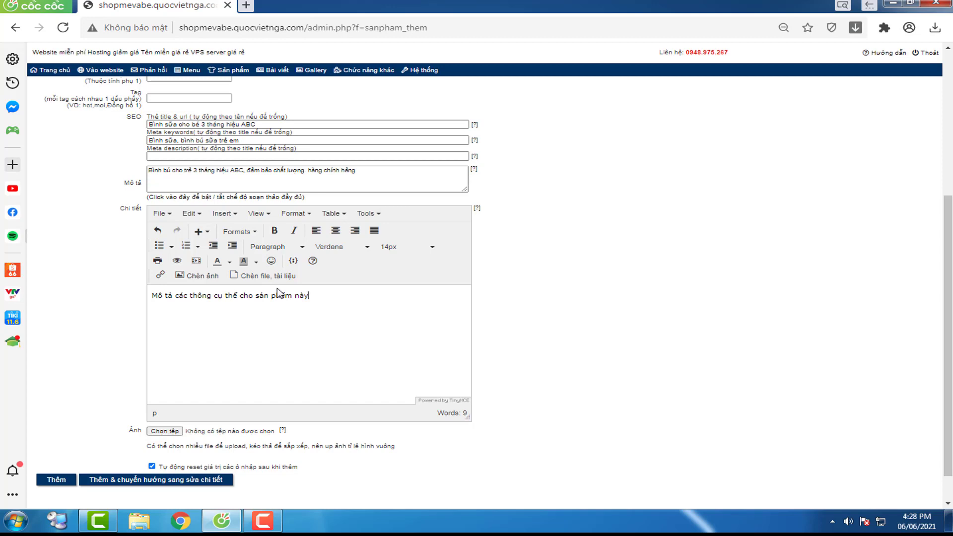
pyautogui.press('Return')
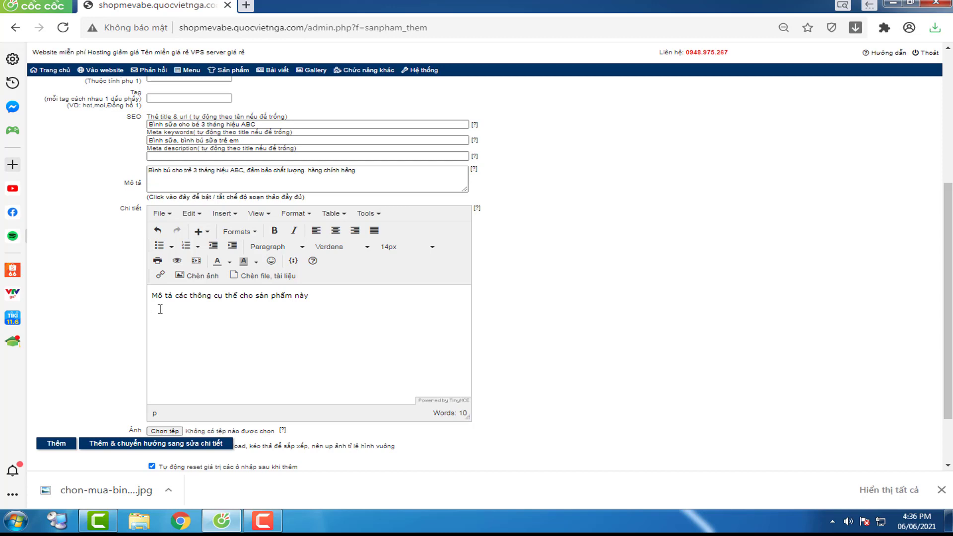
# Step: Upload chon-mua-binh-sua-chuyen-dung-danh-cho-meo-con-300x300.jpg from the Desktop and insert it below the text in the product's detail content
pyautogui.scroll(-3, 160, 309)
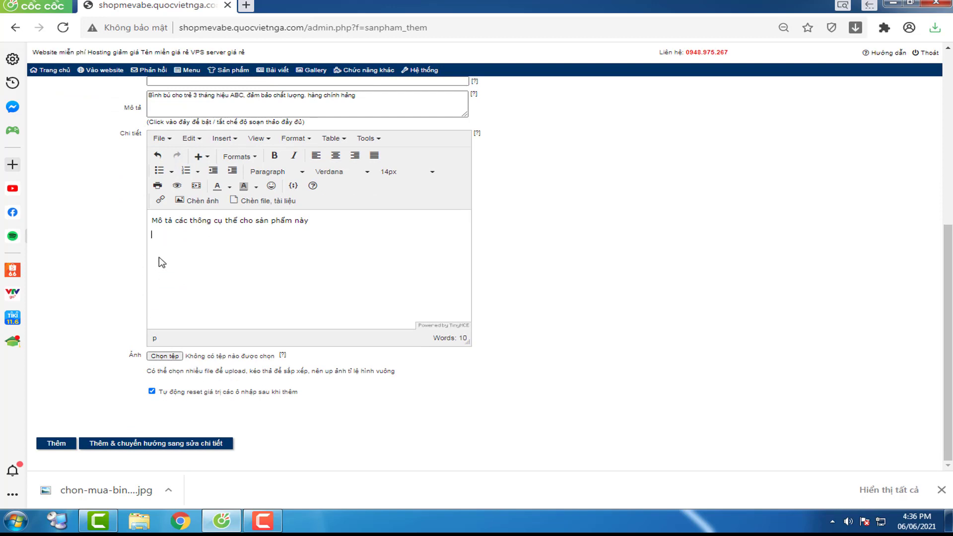
pyautogui.click(198, 204)
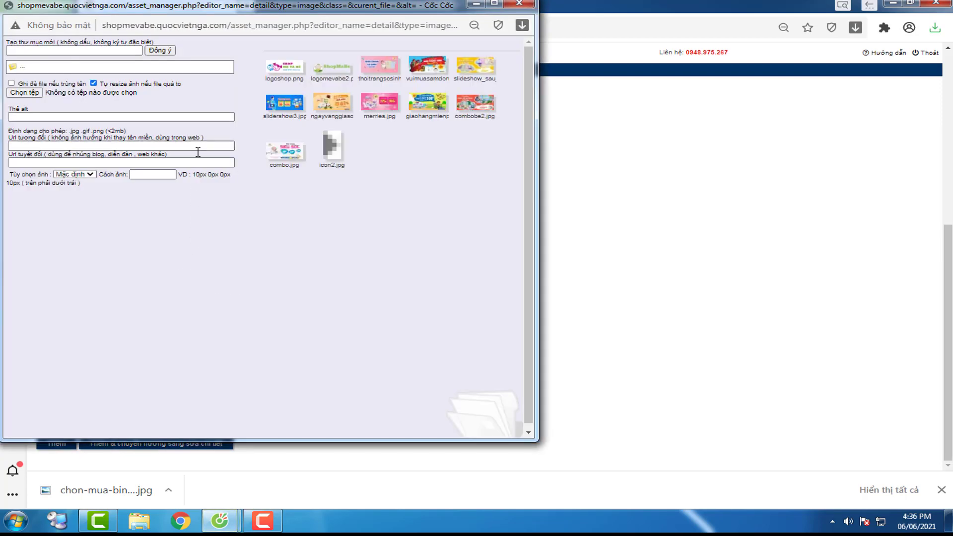
pyautogui.click(527, 5)
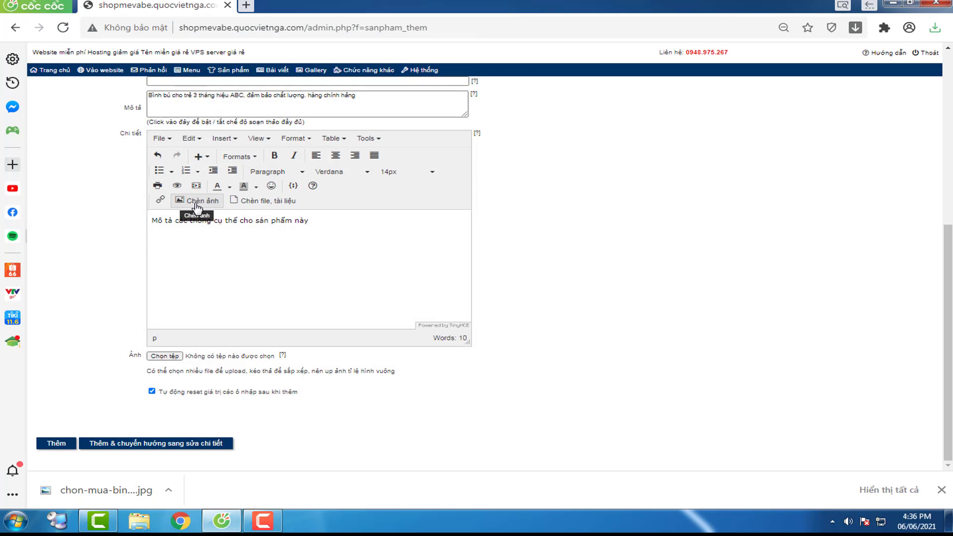
pyautogui.click(195, 205)
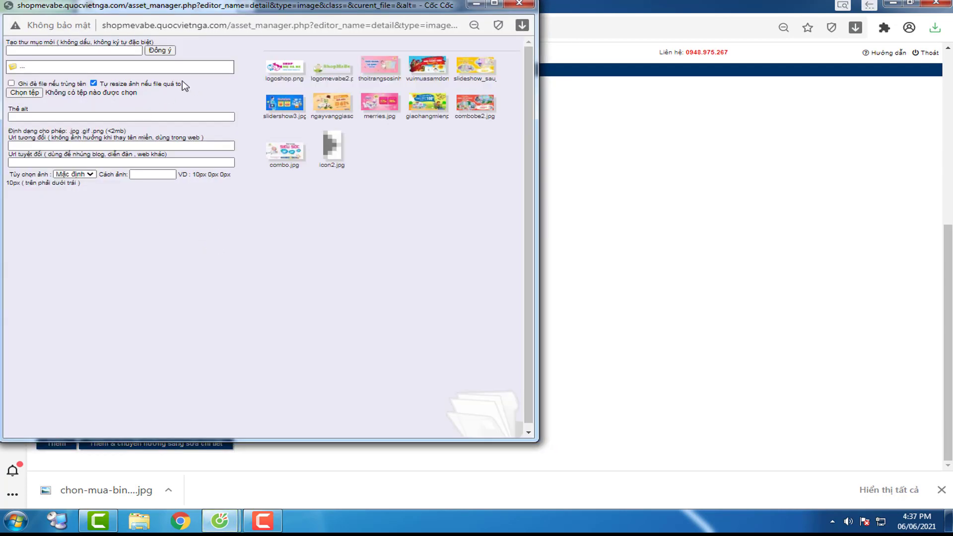
pyautogui.click(23, 93)
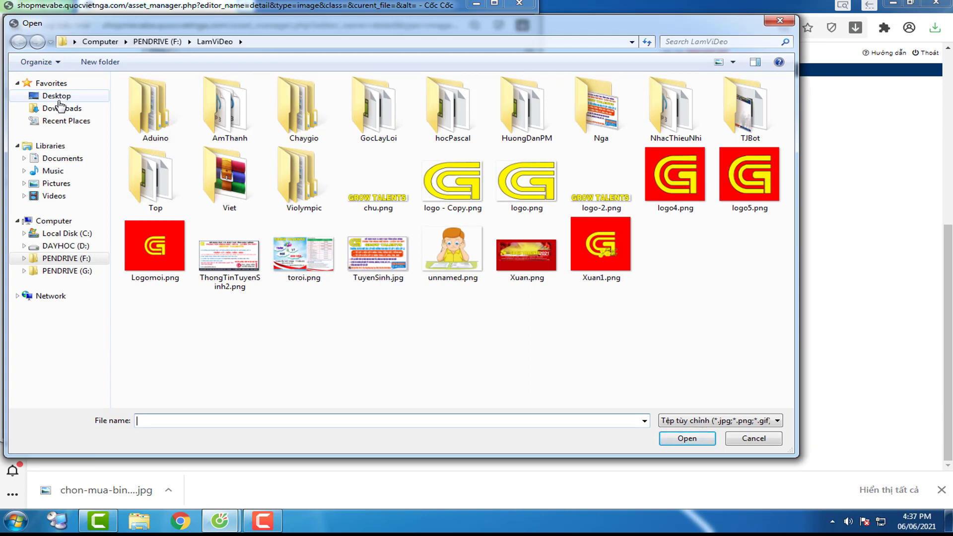
pyautogui.click(59, 101)
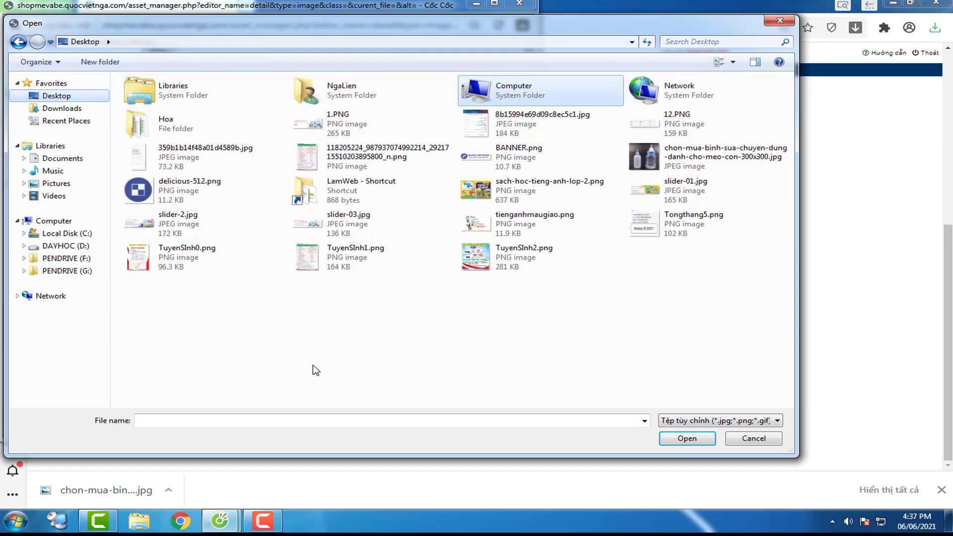
pyautogui.click(63, 259)
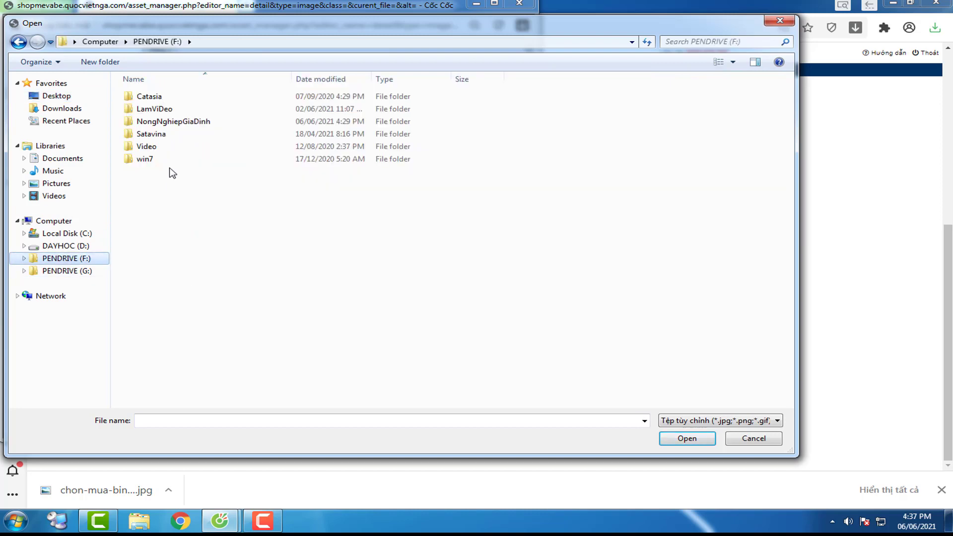
pyautogui.doubleClick(188, 124)
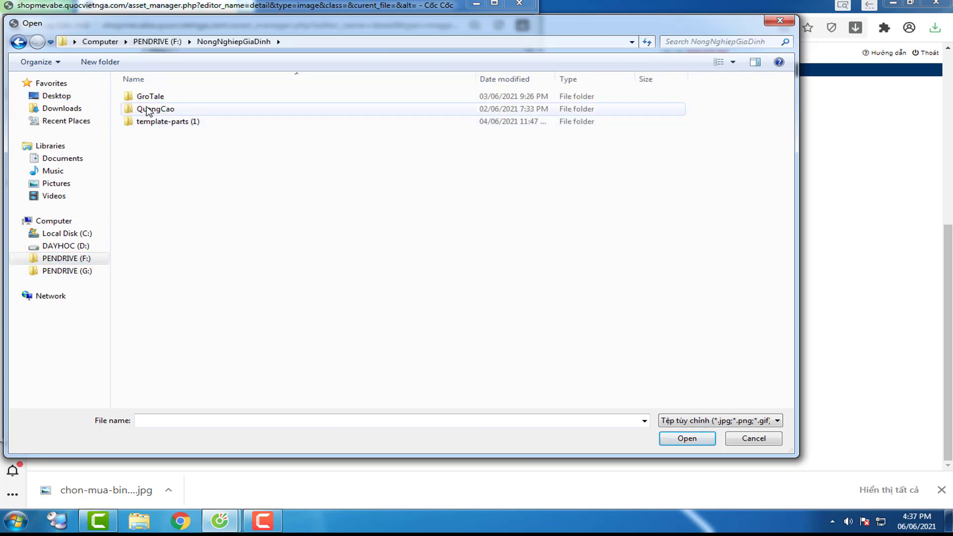
pyautogui.click(54, 96)
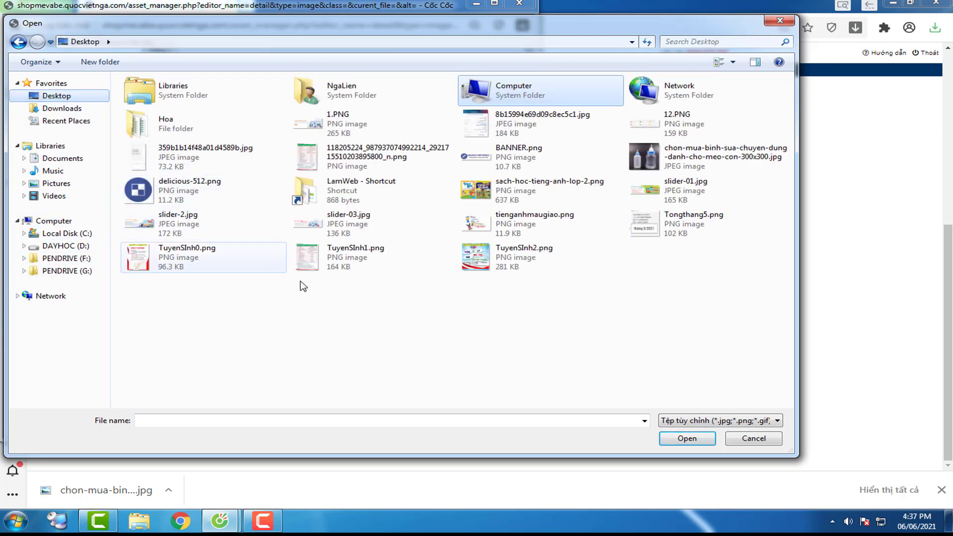
pyautogui.click(660, 165)
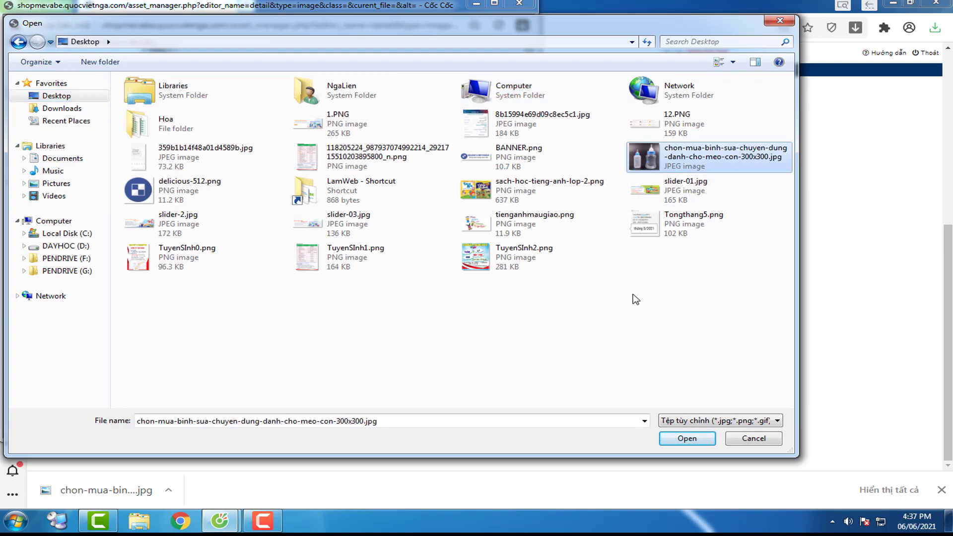
pyautogui.click(687, 439)
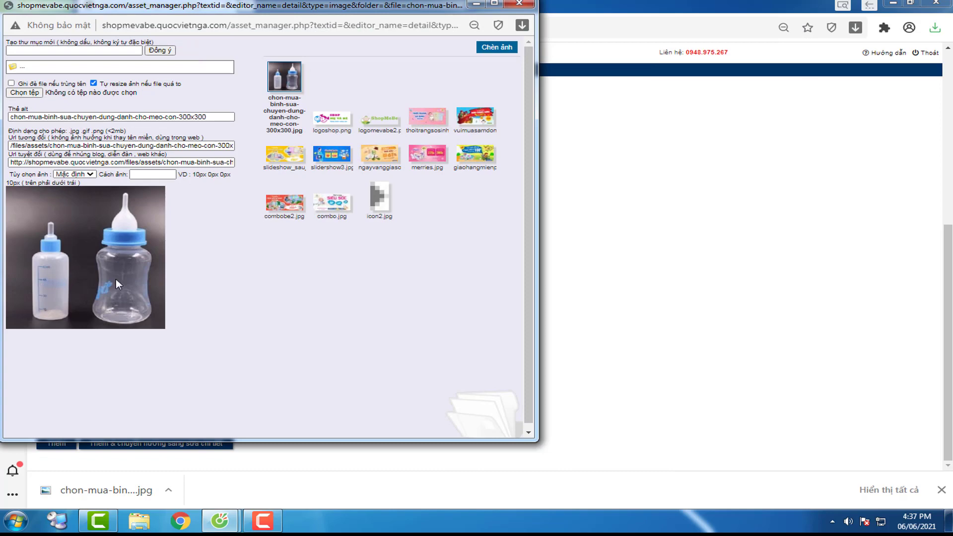
pyautogui.click(498, 47)
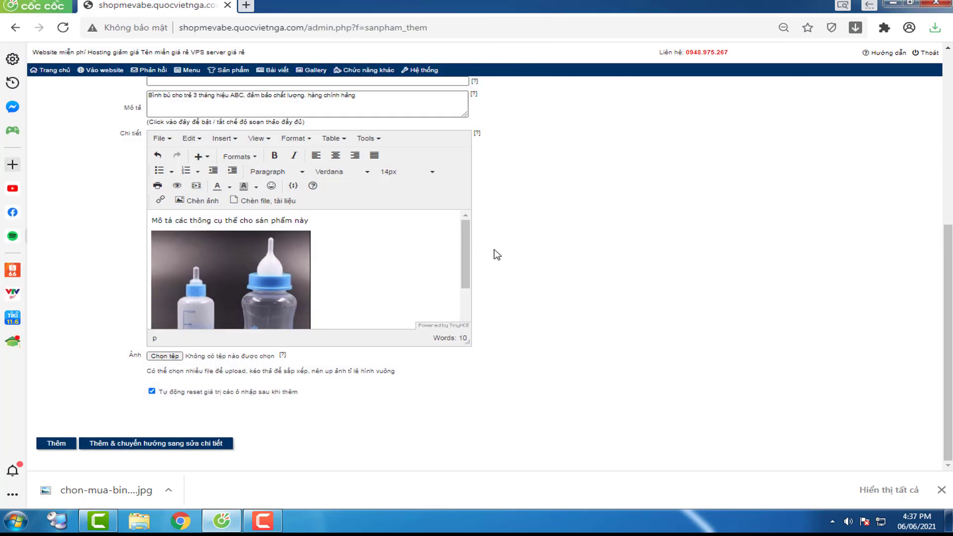
# Step: Center the baby bottle image in the product's detail content
pyautogui.click(256, 277)
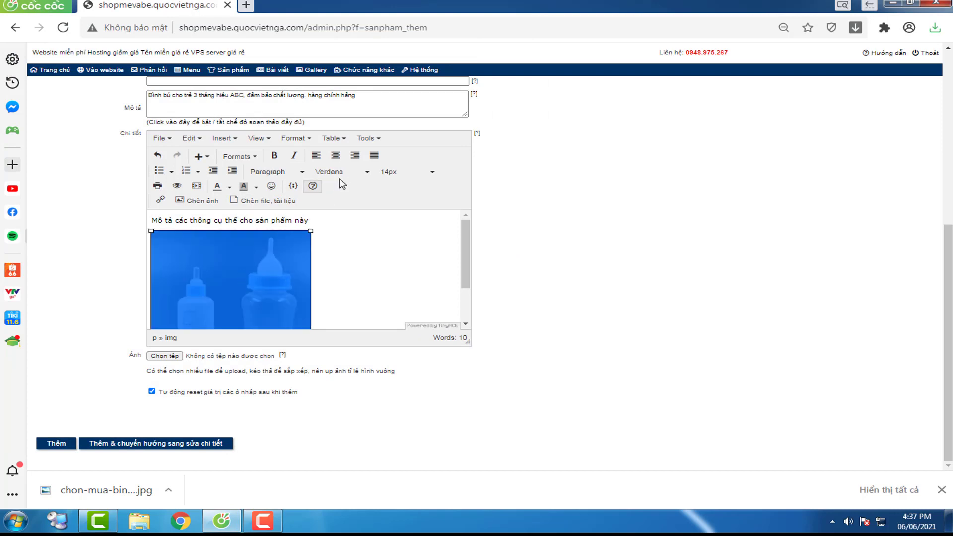
pyautogui.click(337, 158)
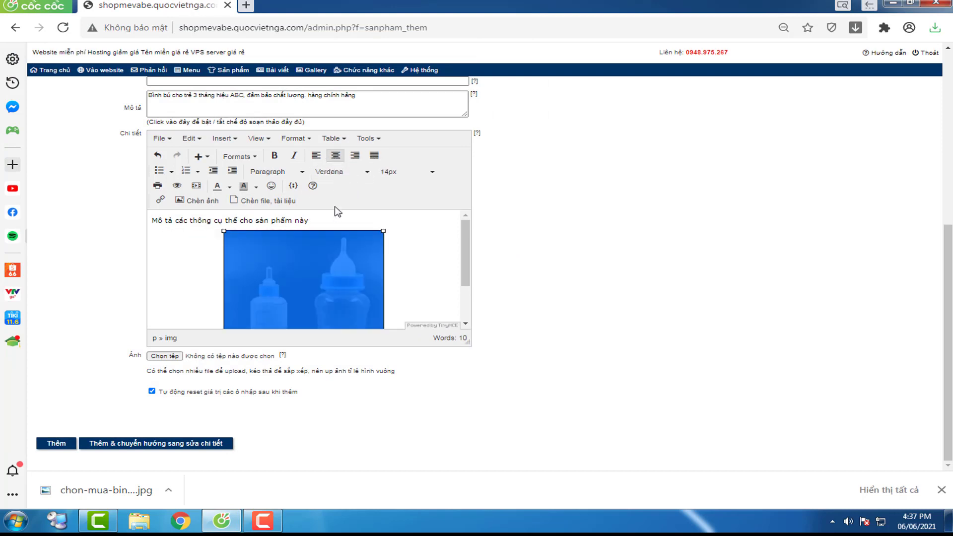
pyautogui.click(399, 274)
pyautogui.scroll(-1, 399, 273)
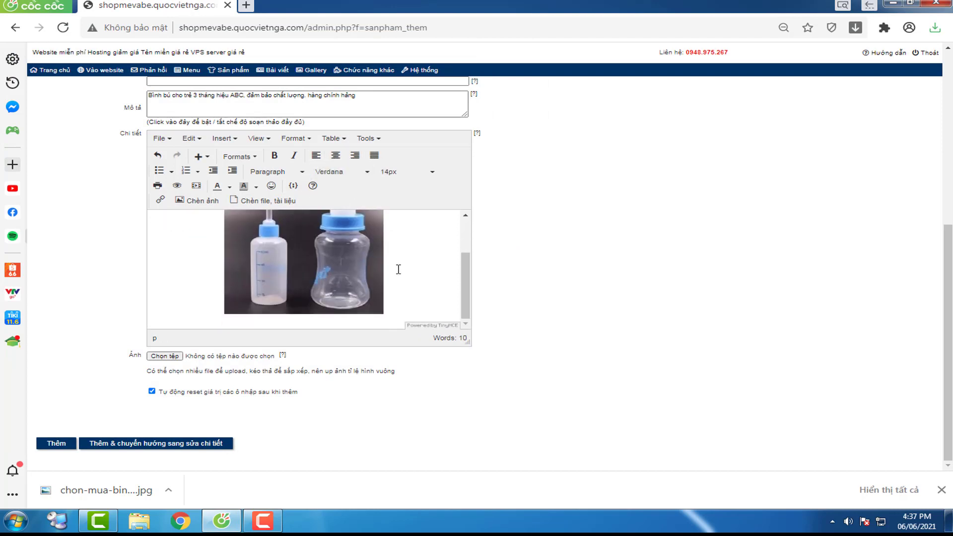
pyautogui.scroll(1, 405, 277)
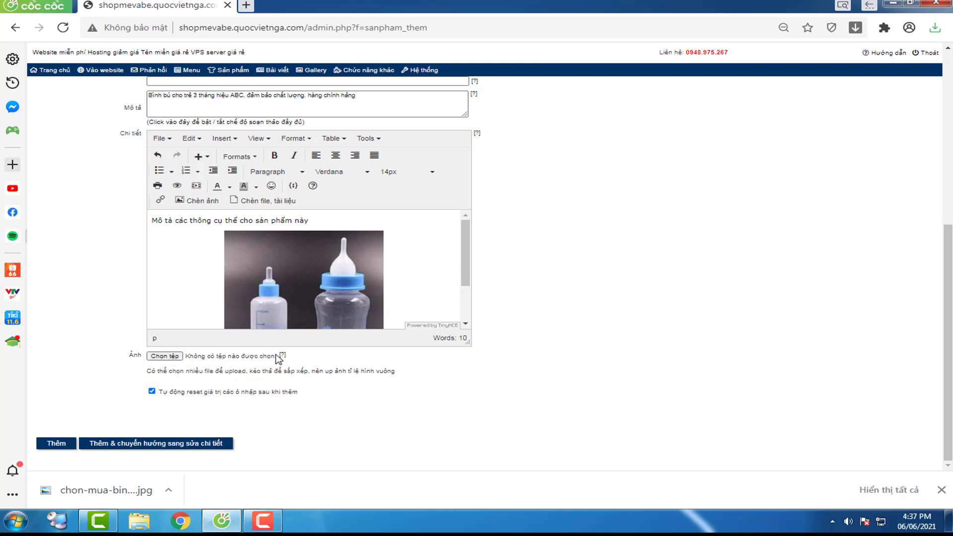
# Step: Attach chon-mua-binh-sua-chuyen-dung-danh-cho-meo-con-300x300.jpg from the Desktop as the product's representative image
pyautogui.moveTo(282, 357)
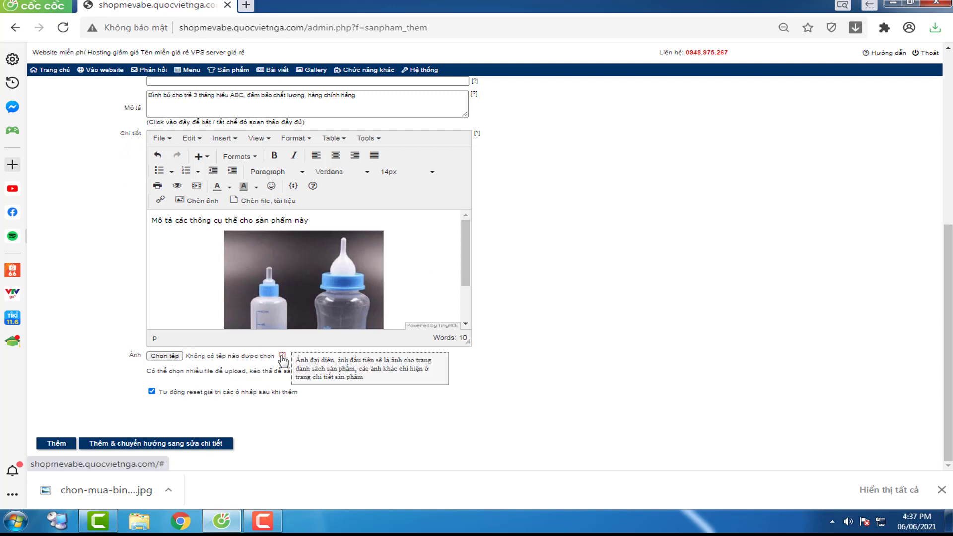
pyautogui.click(167, 357)
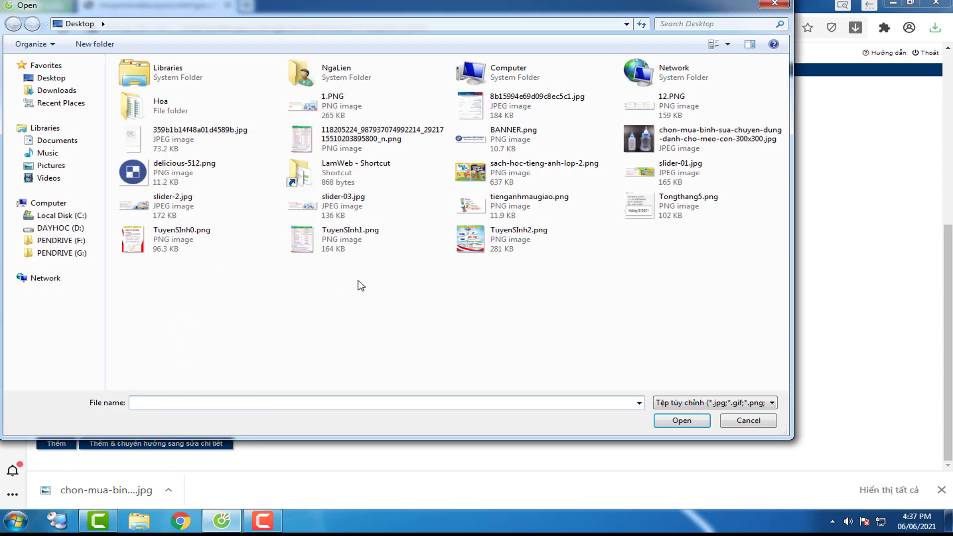
pyautogui.click(695, 139)
pyautogui.click(683, 420)
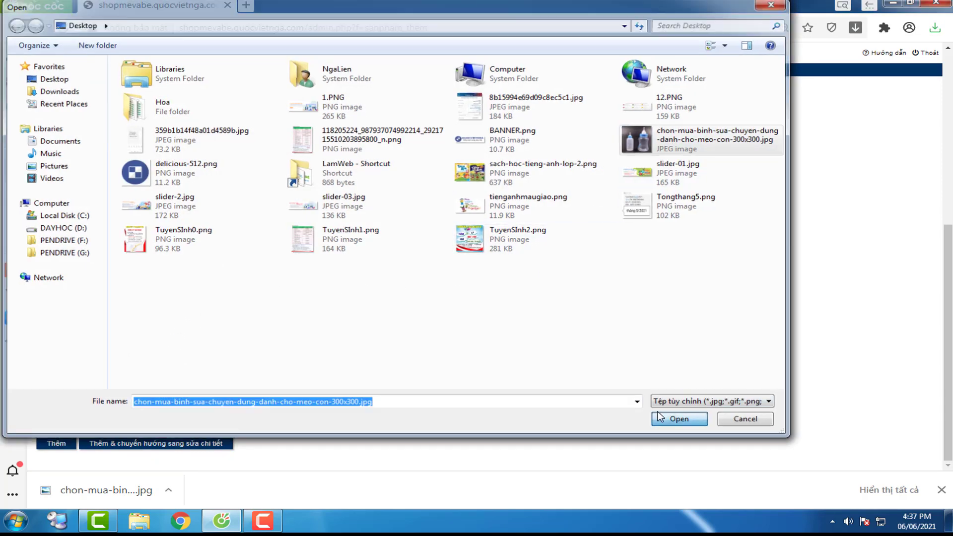
pyautogui.scroll(-1, 552, 317)
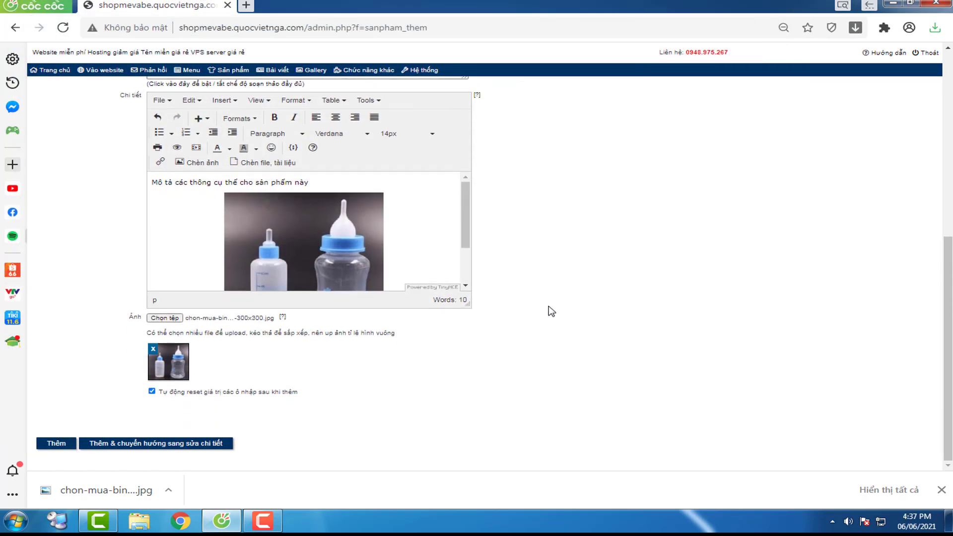
# Step: Review the completed product form and submit it to add the baby bottle product
pyautogui.scroll(4, 552, 311)
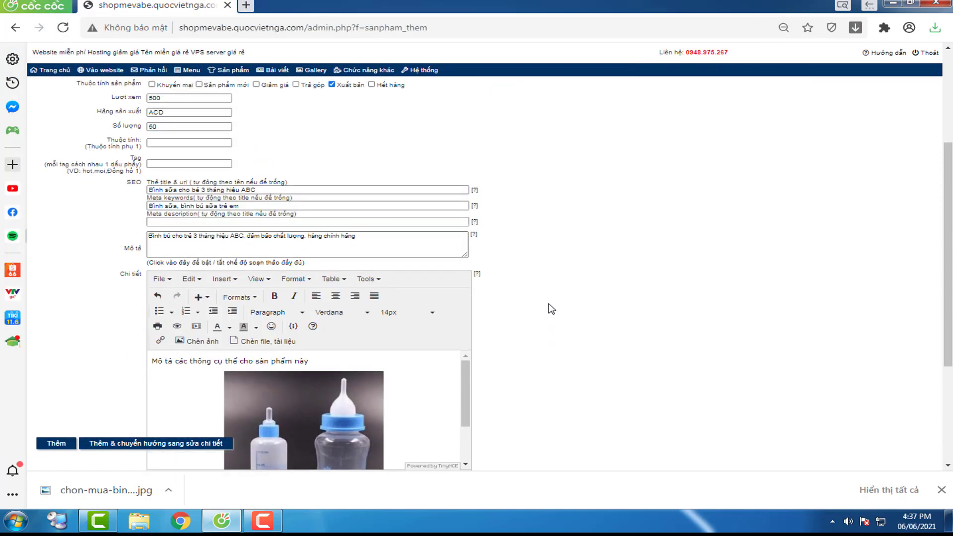
pyautogui.scroll(-4, 550, 308)
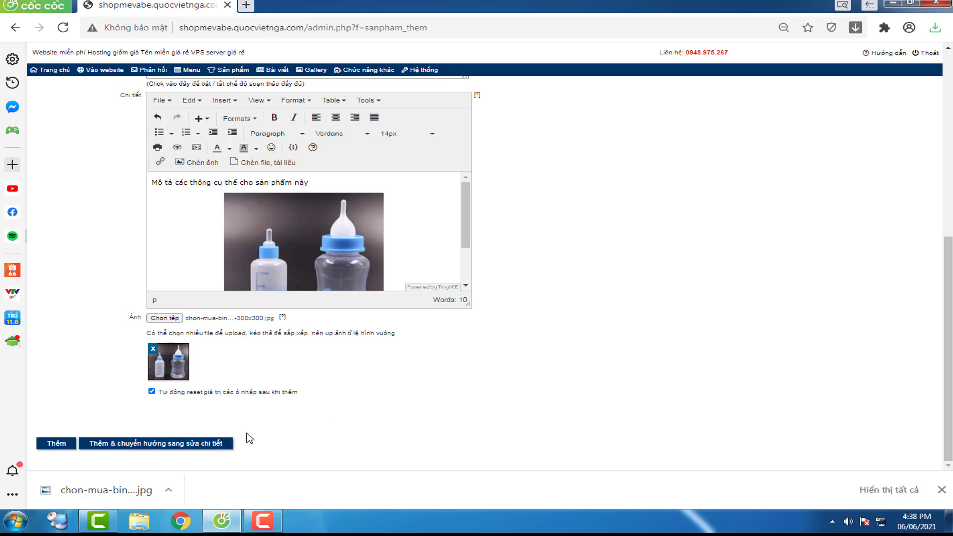
pyautogui.click(56, 446)
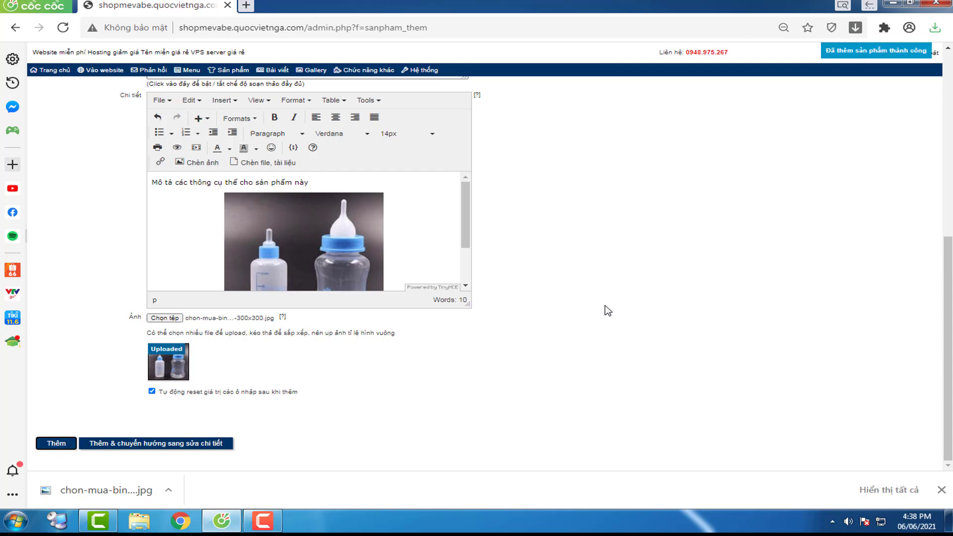
pyautogui.scroll(7, 608, 310)
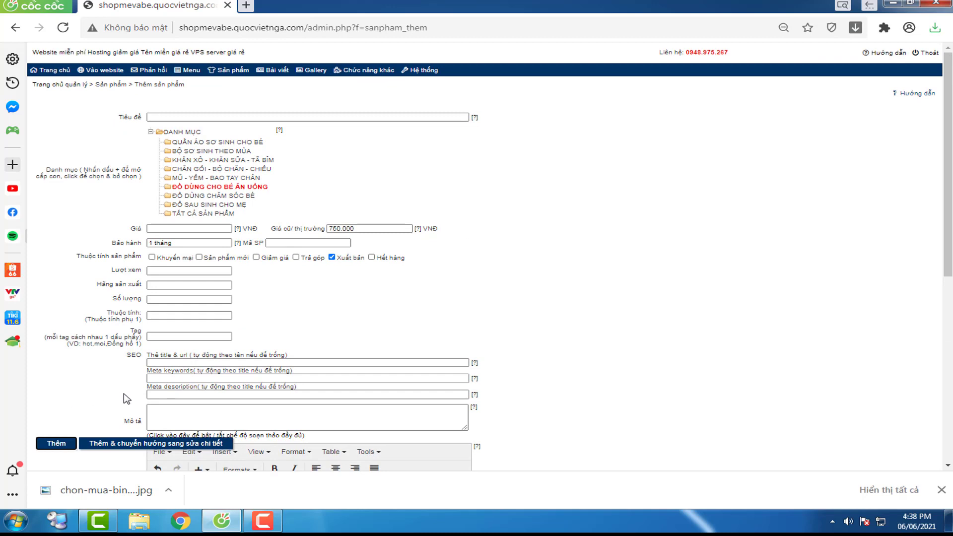
pyautogui.click(197, 119)
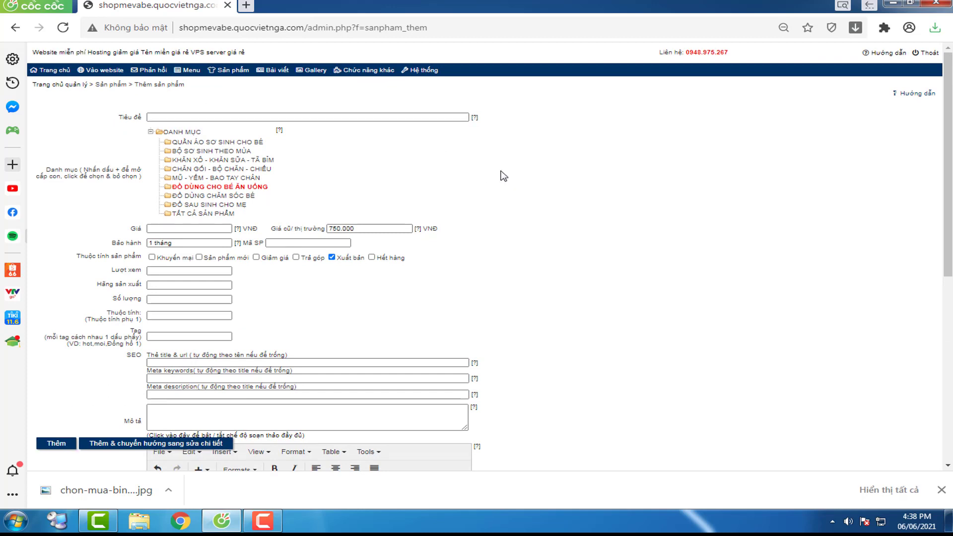
pyautogui.click(187, 117)
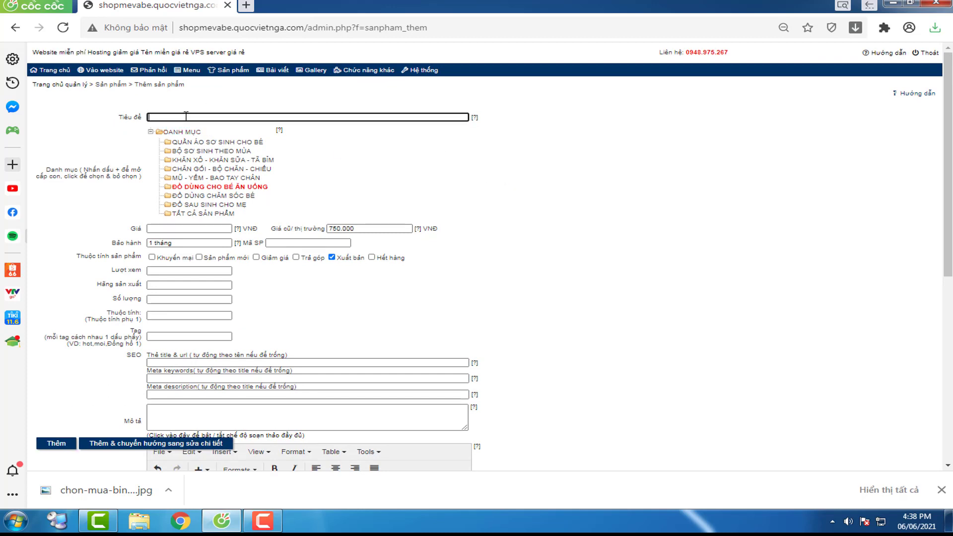
pyautogui.click(522, 229)
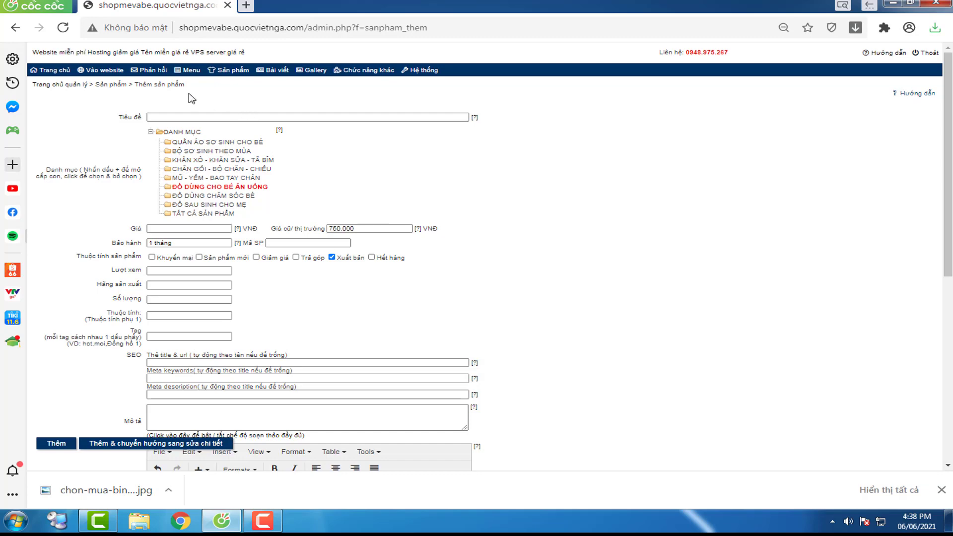
# Step: Open the shop's public website in a new browser tab
pyautogui.rightClick(103, 78)
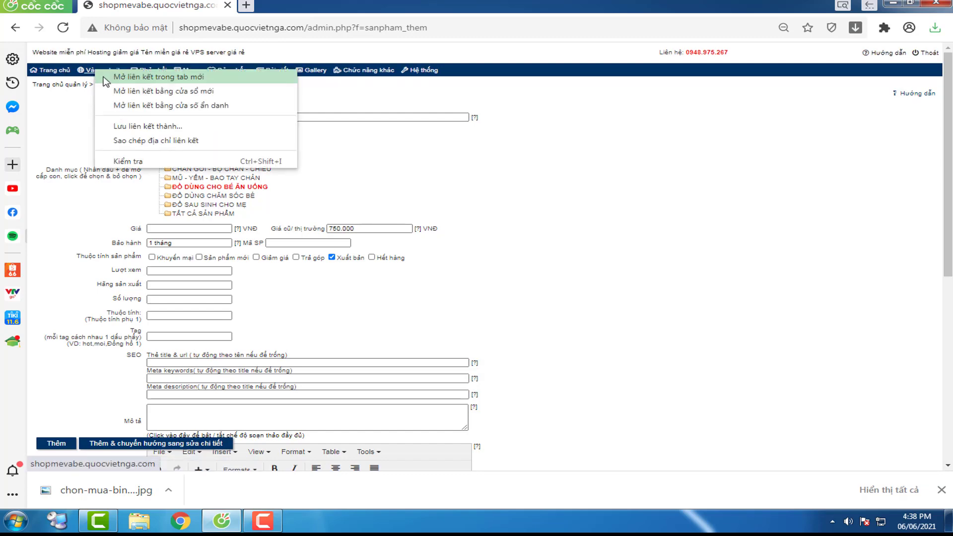
pyautogui.click(112, 77)
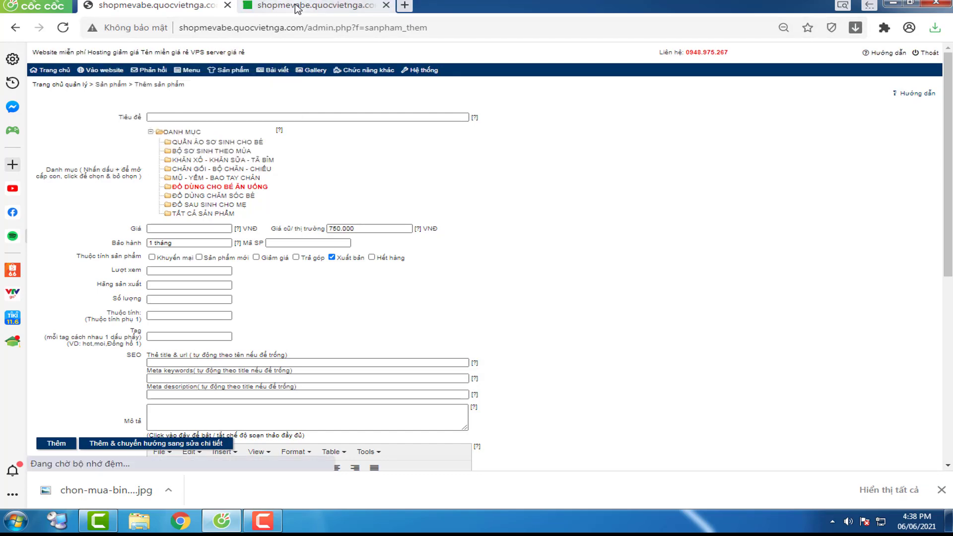
# Step: Look through the public homepage's product sections to check how the new baby bottle product is listed
pyautogui.click(296, 7)
pyautogui.scroll(-3, 421, 126)
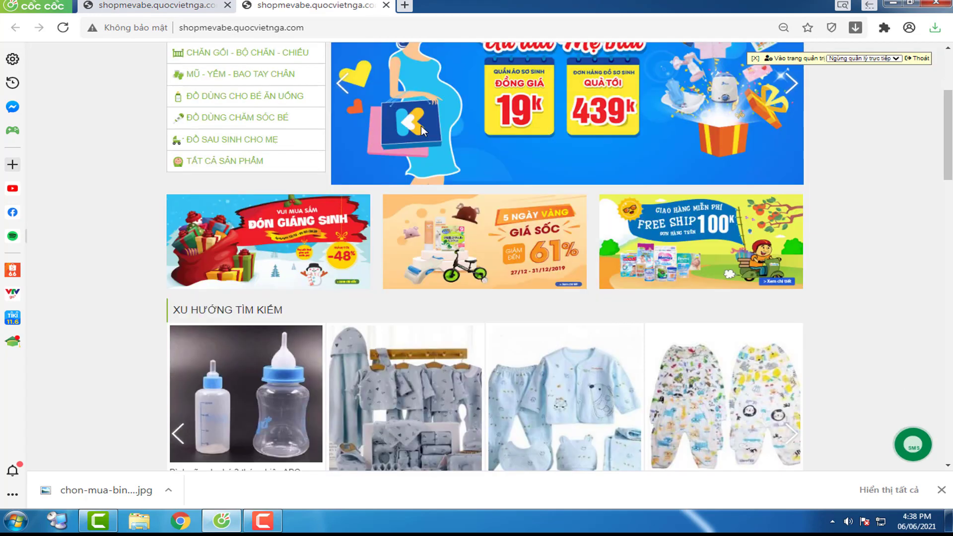
pyautogui.scroll(-3, 421, 126)
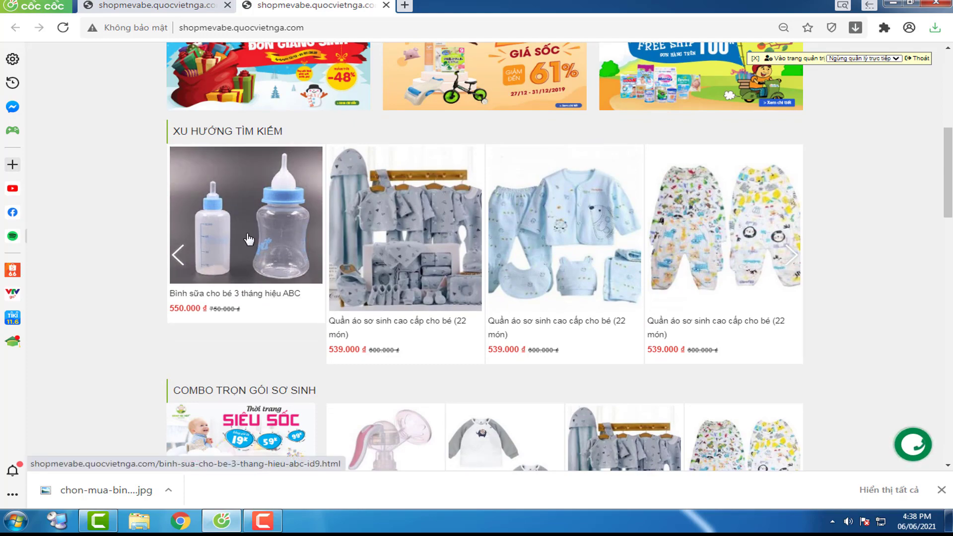
pyautogui.scroll(-7, 246, 239)
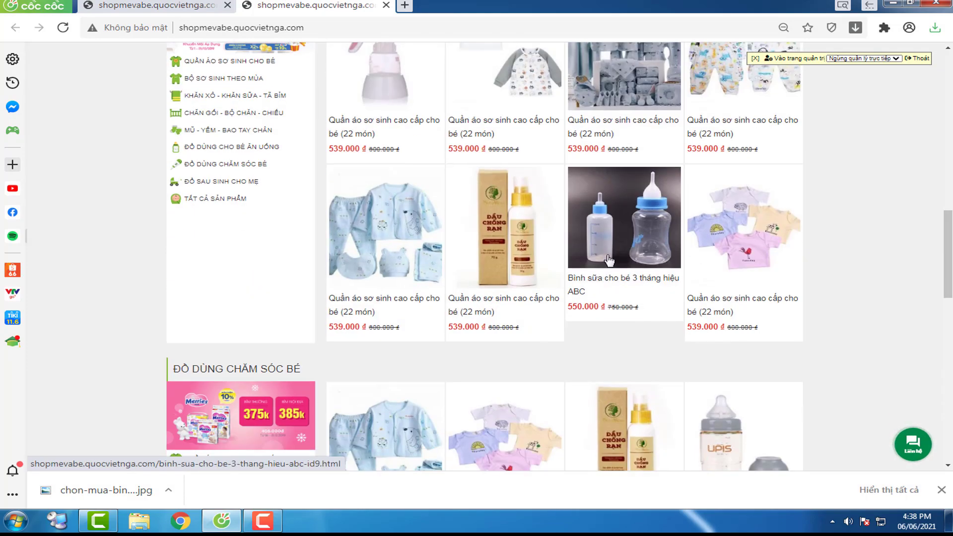
pyautogui.scroll(-10, 609, 260)
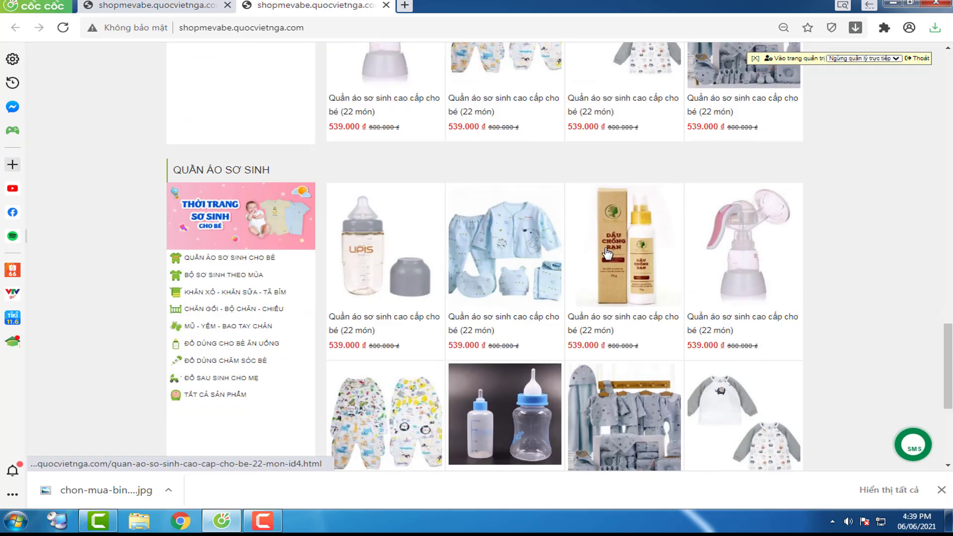
pyautogui.scroll(6, 605, 250)
pyautogui.scroll(-3, 647, 238)
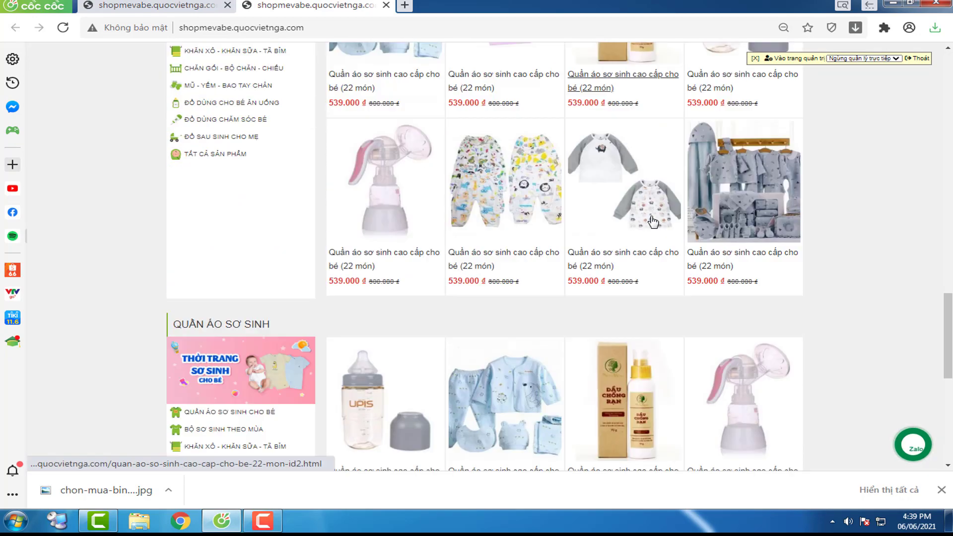
pyautogui.scroll(-4, 653, 222)
pyautogui.scroll(-4, 502, 362)
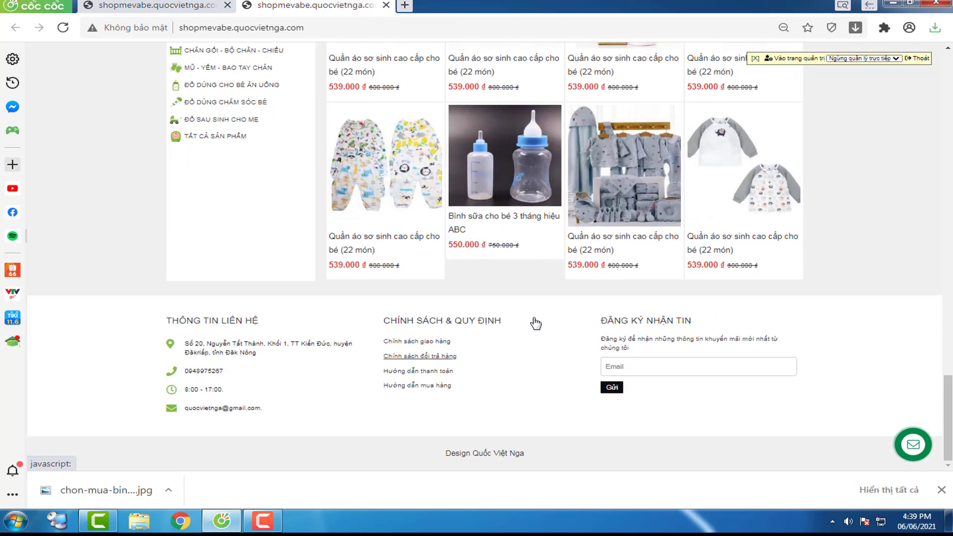
pyautogui.scroll(20, 777, 214)
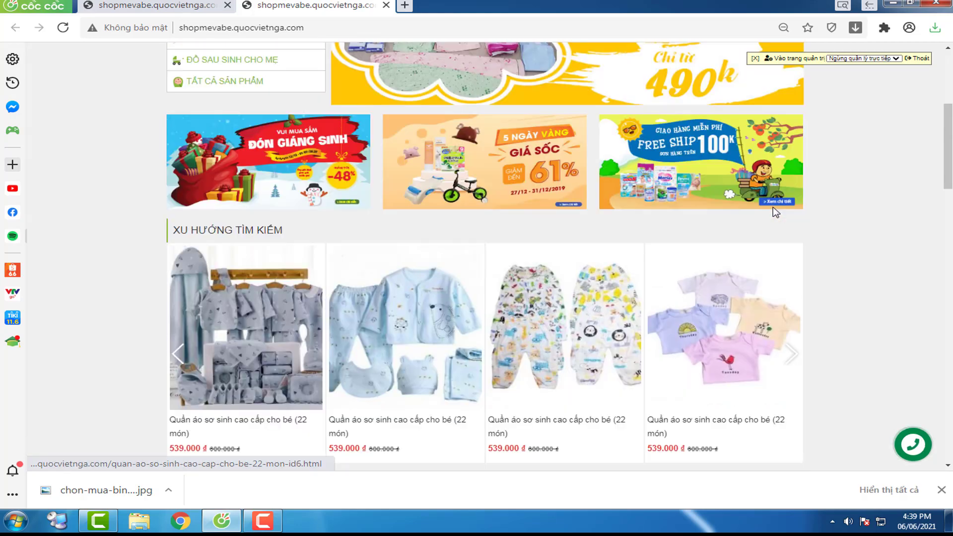
# Step: Return to the admin area and open the product Bình sữa cho bé 3 tháng hiệu ABC for editing from the full product list
pyautogui.click(793, 58)
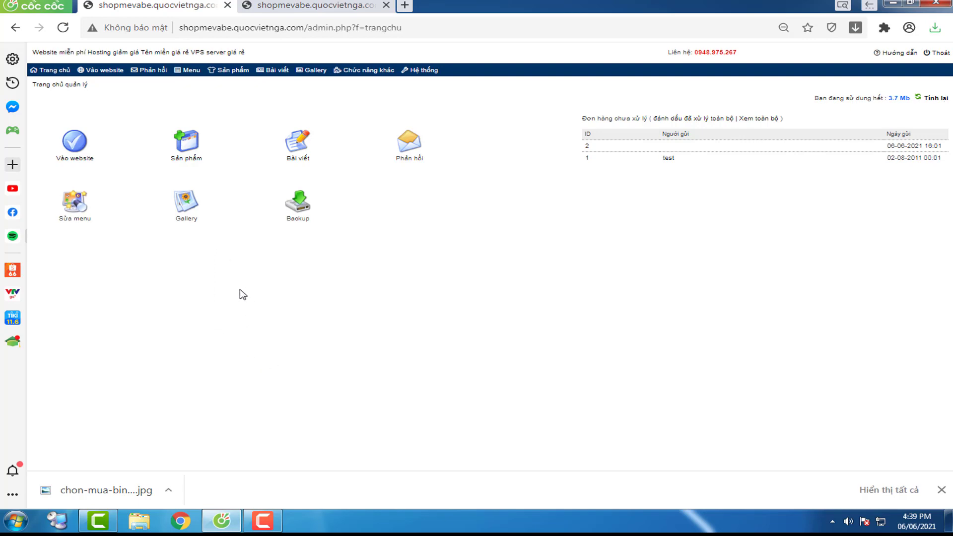
pyautogui.moveTo(234, 75)
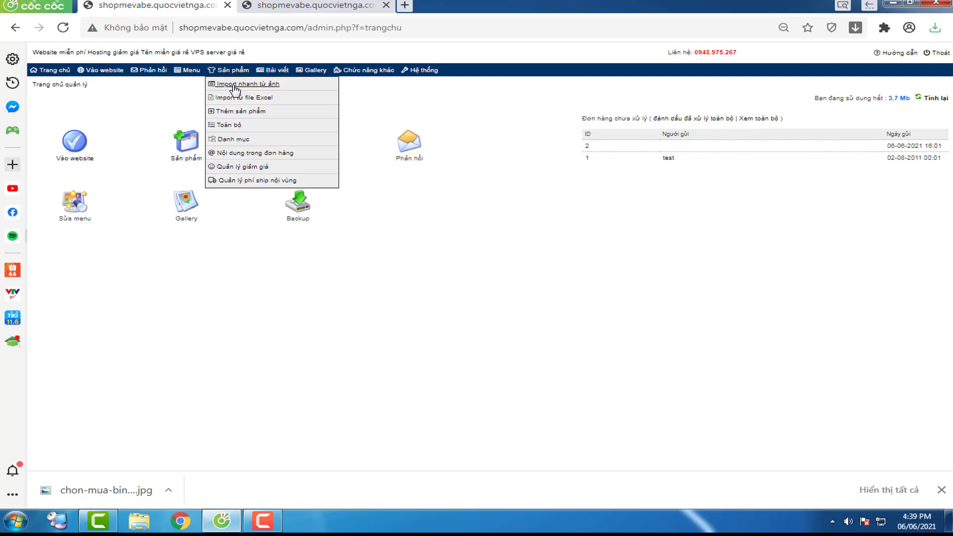
pyautogui.click(229, 126)
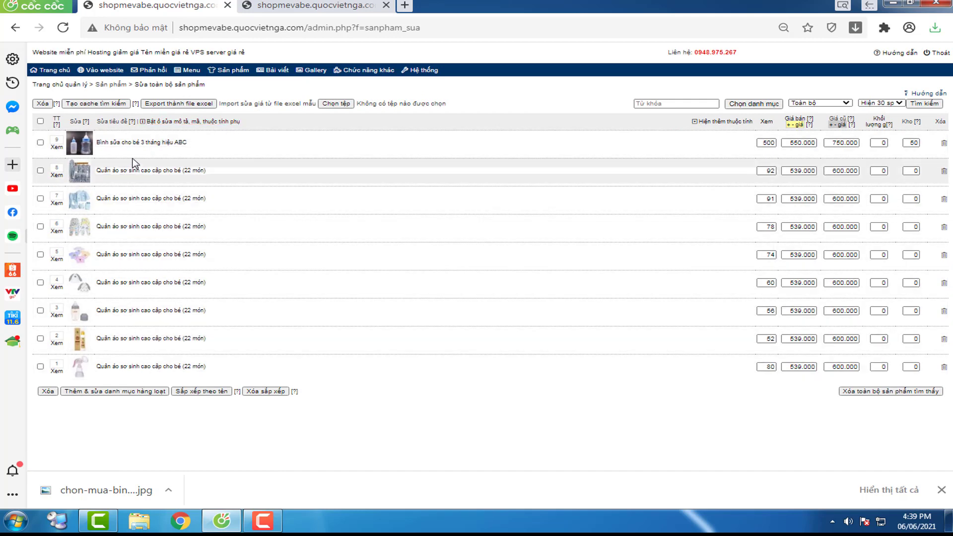
pyautogui.click(142, 143)
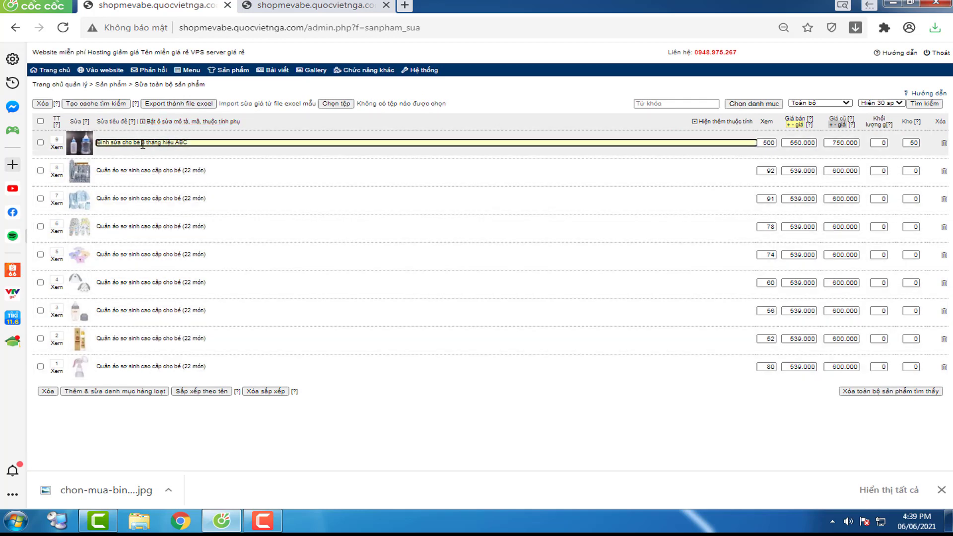
pyautogui.click(141, 458)
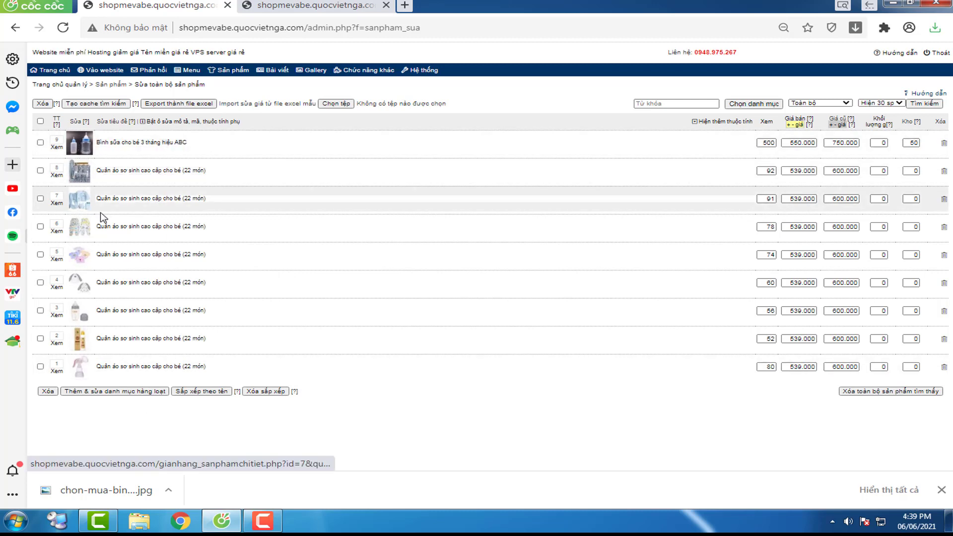
pyautogui.click(85, 152)
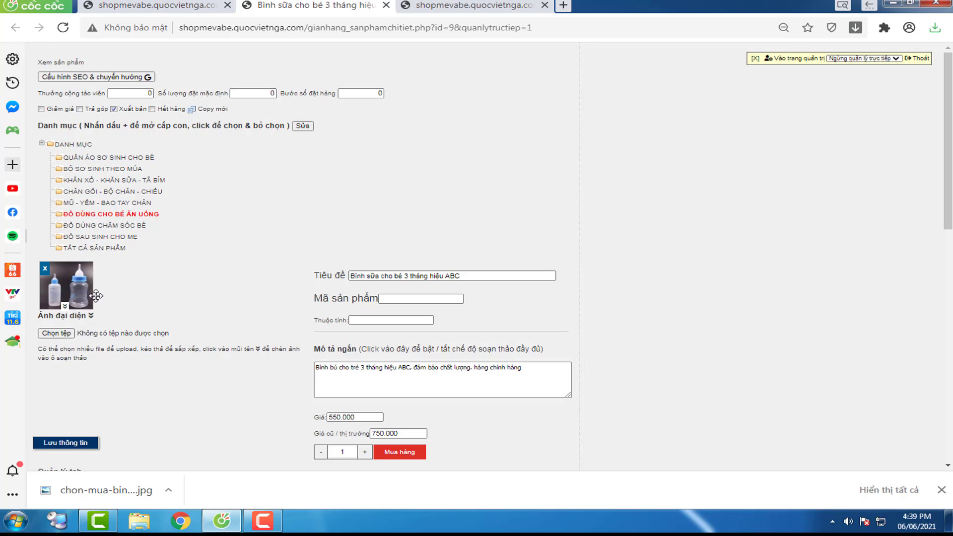
# Step: Review the product's title, product code, attribute and short description fields
pyautogui.click(435, 276)
pyautogui.click(427, 298)
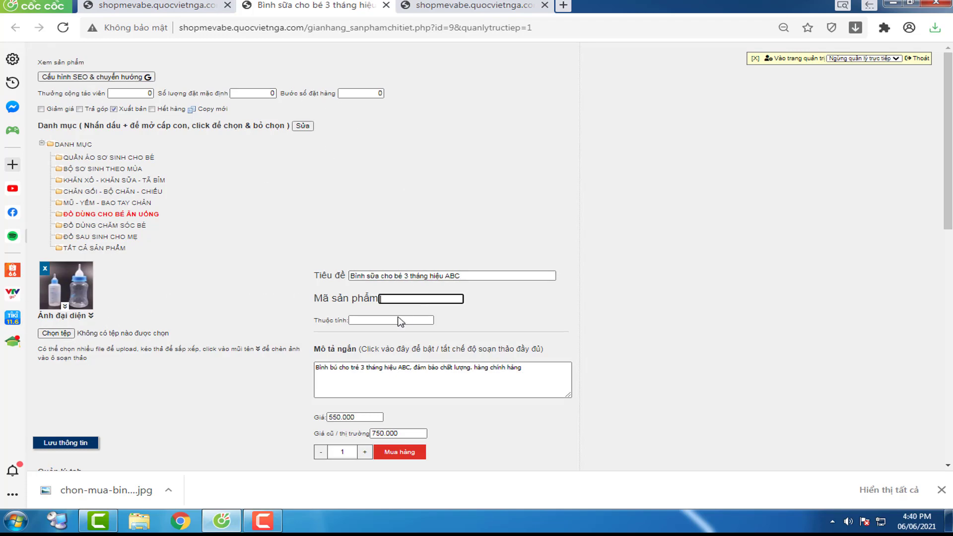
pyautogui.click(389, 320)
pyautogui.scroll(-2, 392, 317)
pyautogui.click(415, 276)
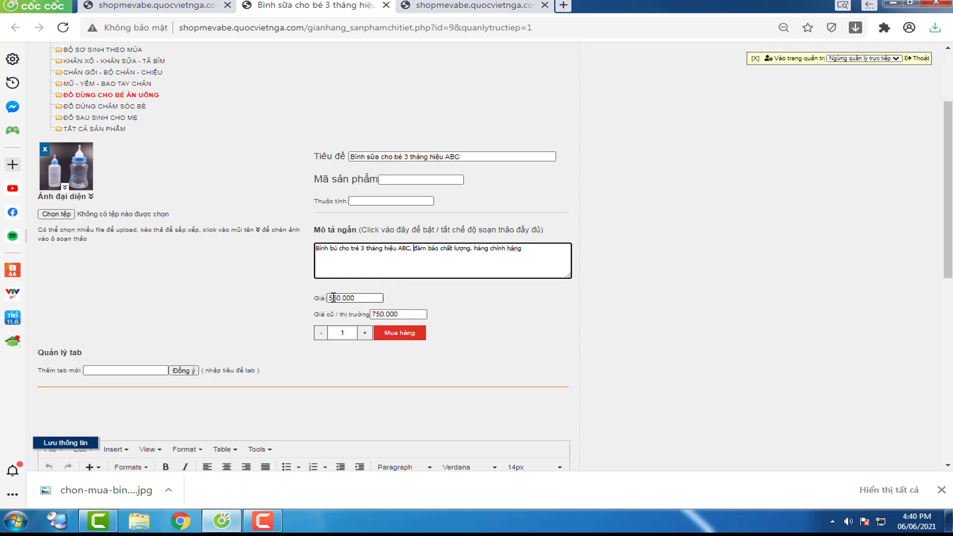
# Step: Set the baby bottle product's selling price to 600.000
pyautogui.doubleClick(350, 298)
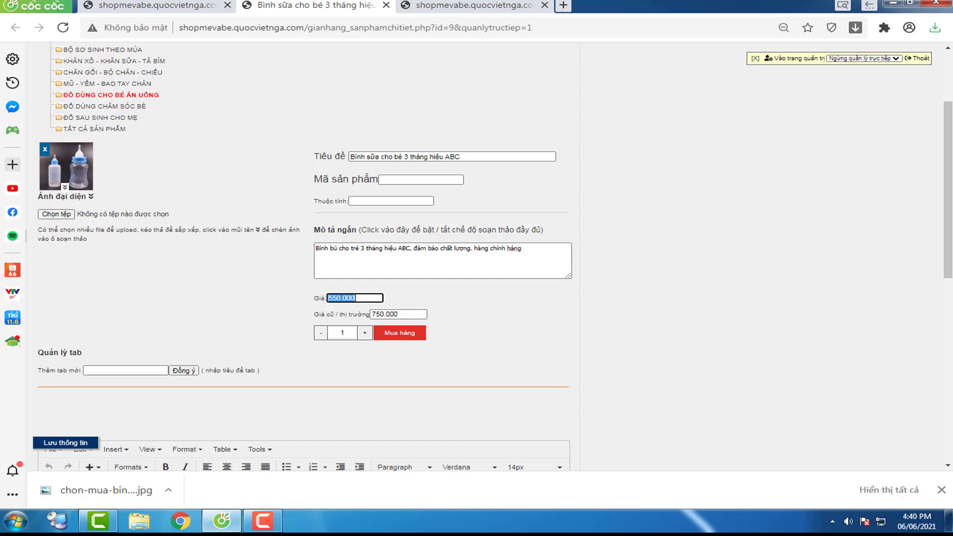
pyautogui.click(333, 298)
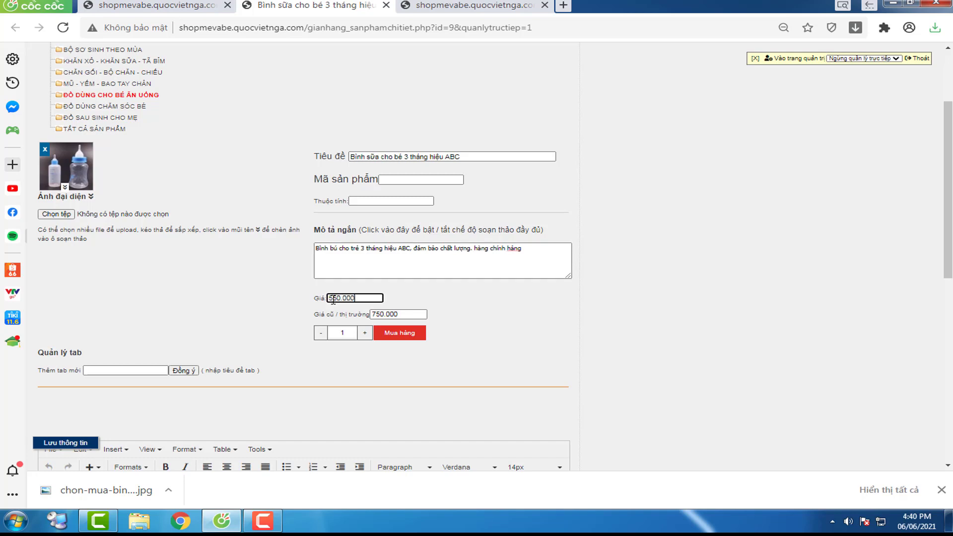
pyautogui.click(286, 297)
pyautogui.moveTo(337, 298); pyautogui.dragTo(323, 296)
pyautogui.click(201, 288)
# Step: Review the product's detail content and save the product information
pyautogui.scroll(-4, 193, 298)
pyautogui.scroll(-4, 187, 304)
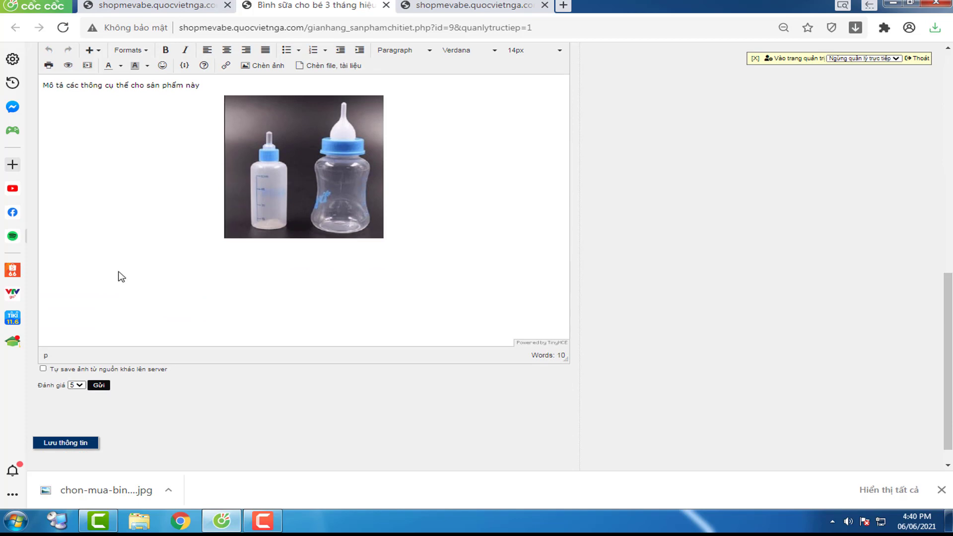
pyautogui.scroll(-1, 119, 275)
pyautogui.scroll(3, 373, 228)
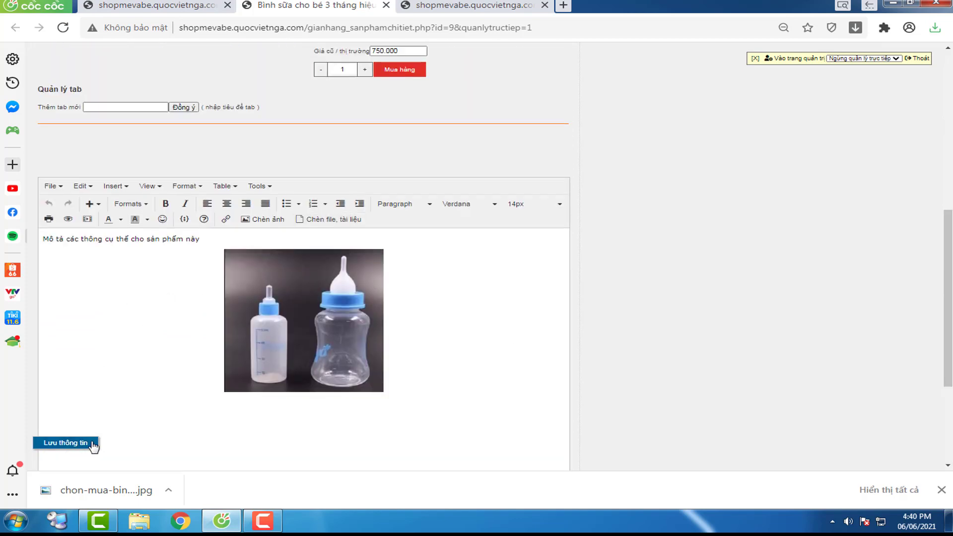
pyautogui.click(65, 446)
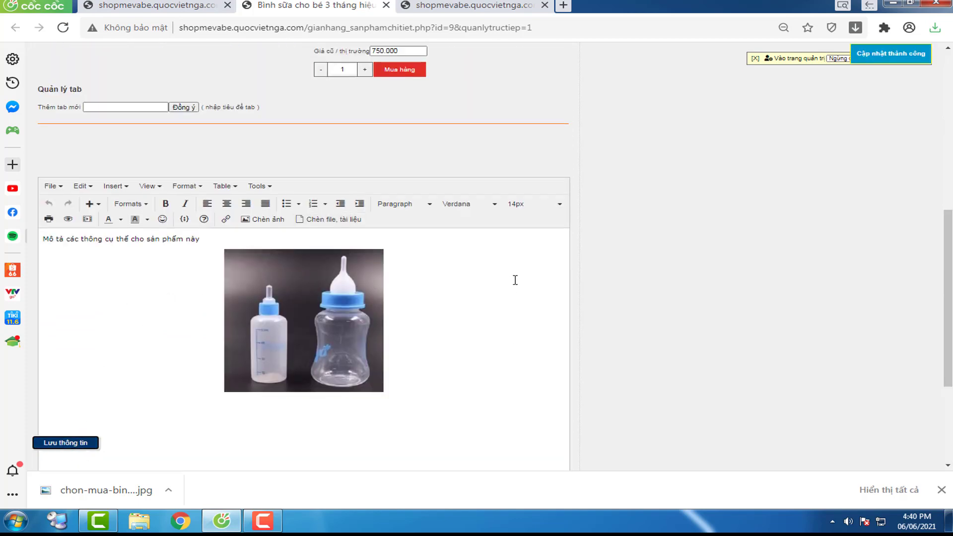
# Step: Reload the shop's public homepage and check the baby bottle's price in the trending section
pyautogui.scroll(6, 516, 280)
pyautogui.hotkey('ctrl', 'Tab')
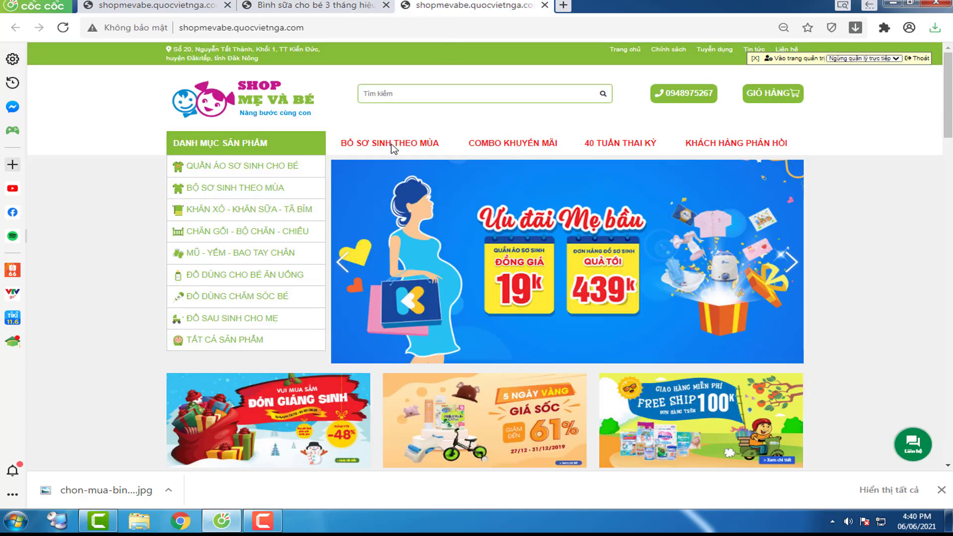
pyautogui.click(63, 27)
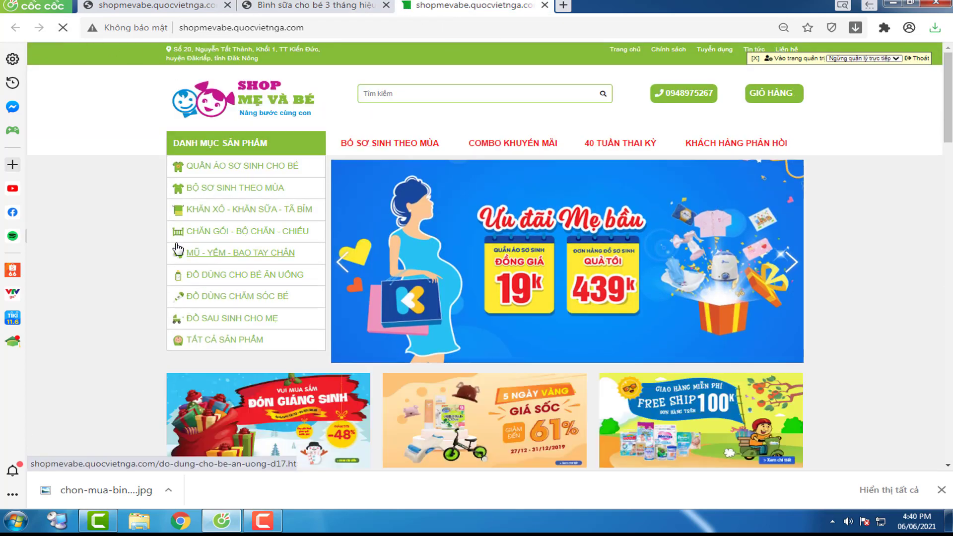
pyautogui.scroll(-8, 209, 248)
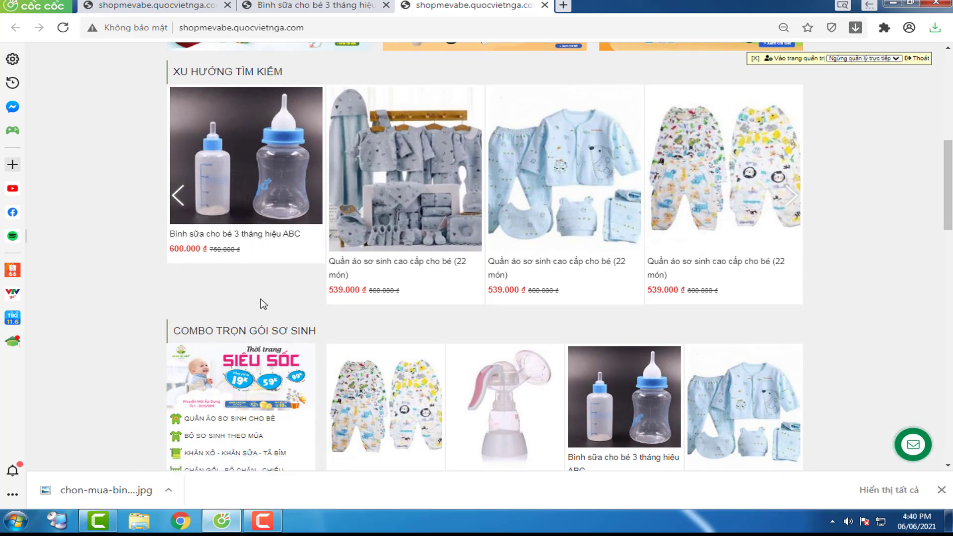
pyautogui.scroll(8, 263, 303)
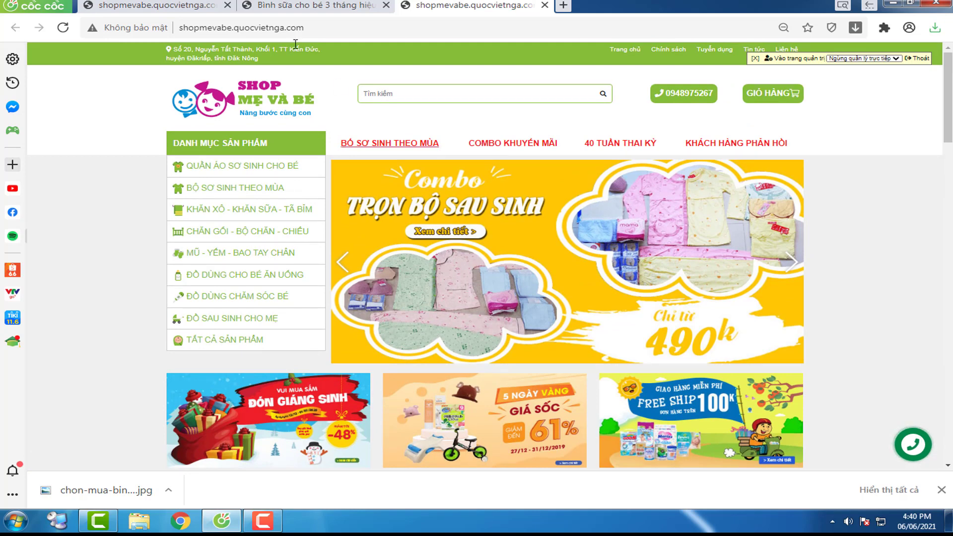
# Step: Close the product's edit page and delete the baby bottle product from the admin product list, confirming the removal
pyautogui.click(300, 7)
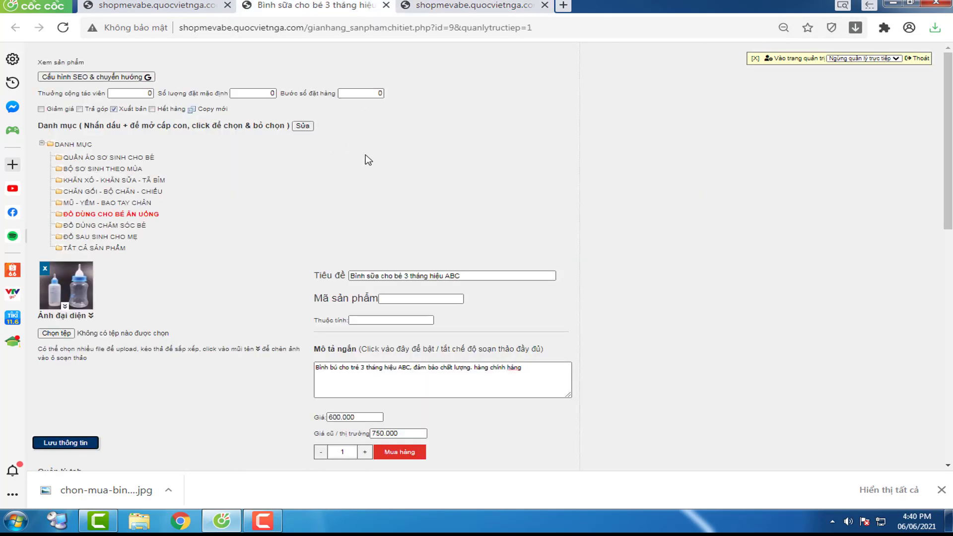
pyautogui.click(386, 5)
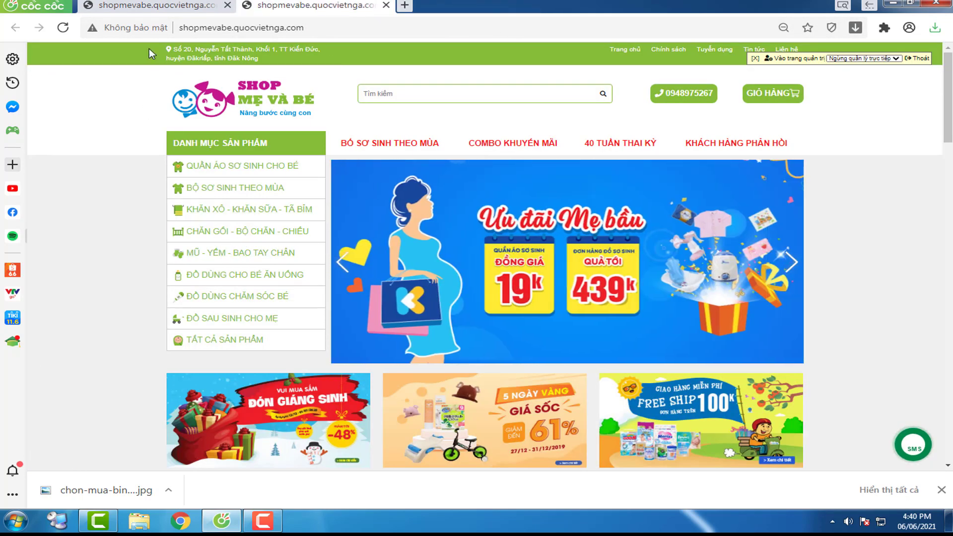
pyautogui.click(152, 5)
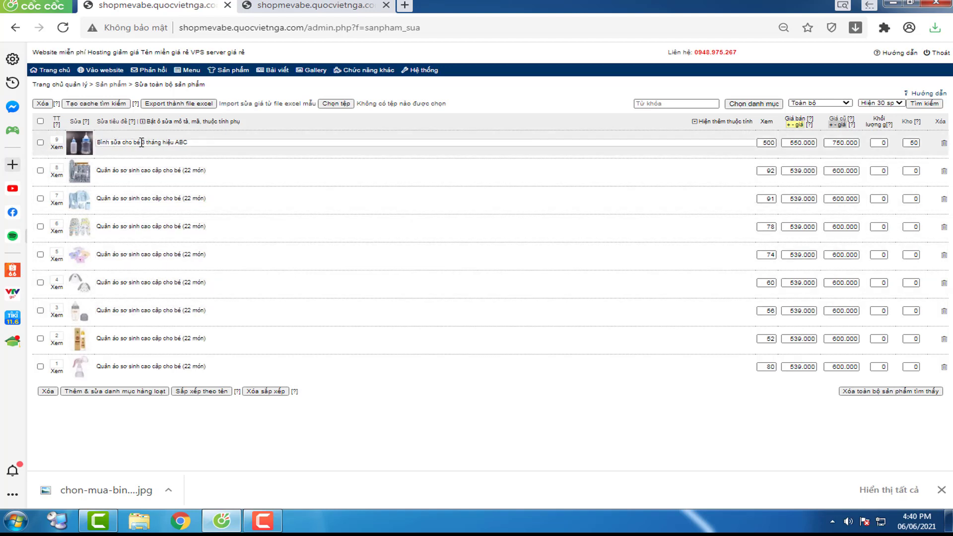
pyautogui.click(944, 144)
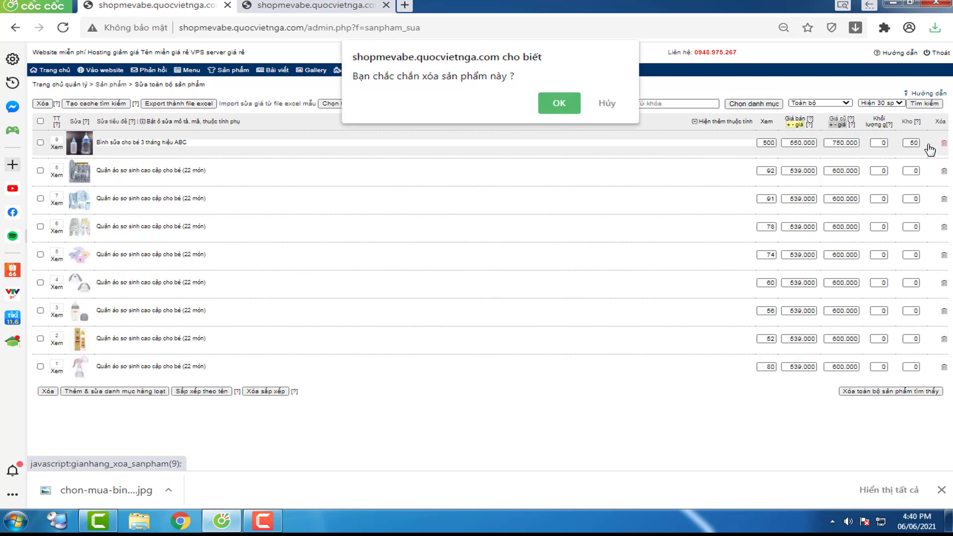
pyautogui.click(558, 105)
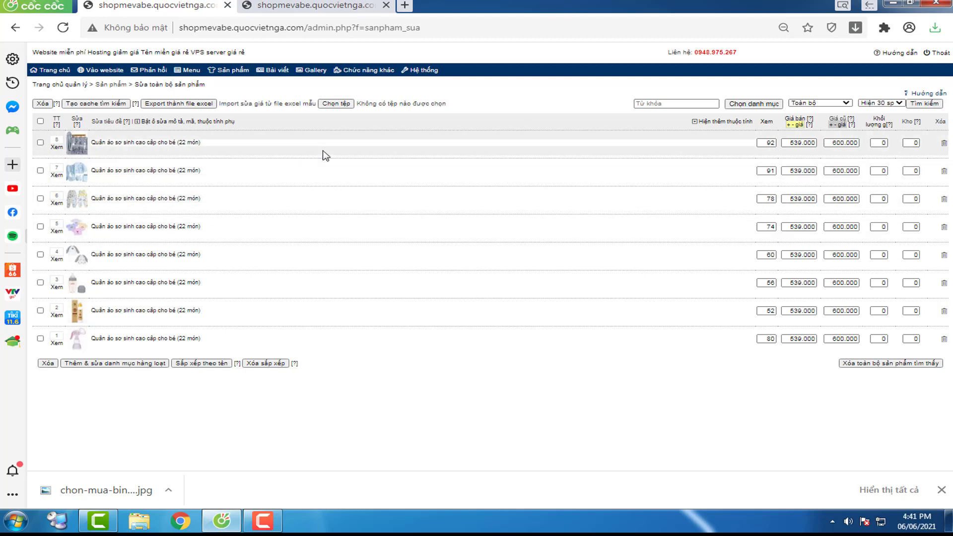
# Step: Delete products 8, 7 and 6 together from the product list and dismiss the browser's download bar
pyautogui.click(40, 143)
pyautogui.click(41, 171)
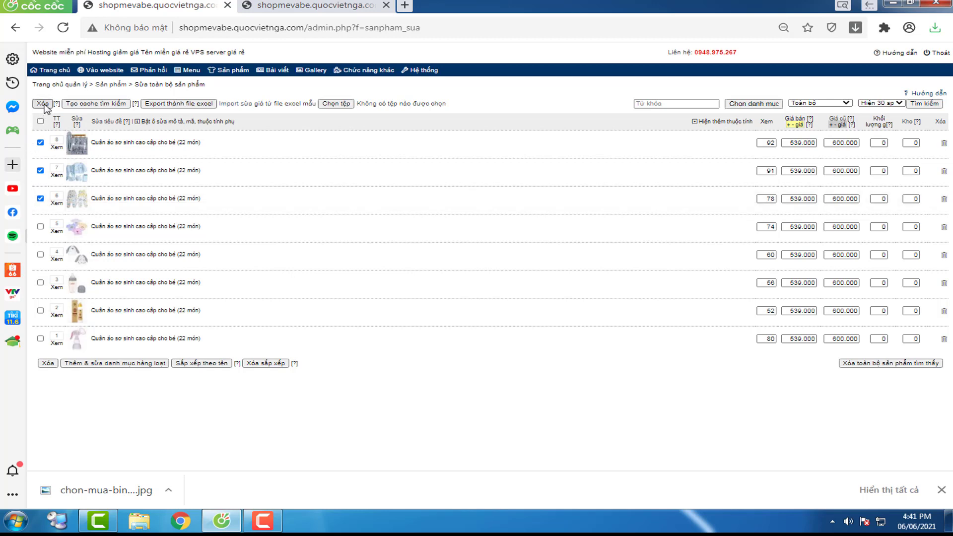
pyautogui.click(44, 105)
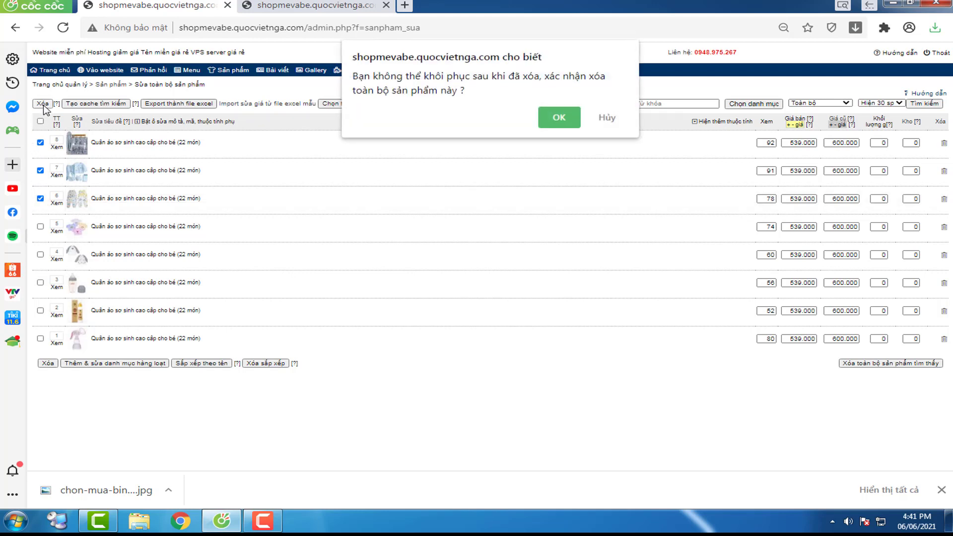
pyautogui.click(551, 118)
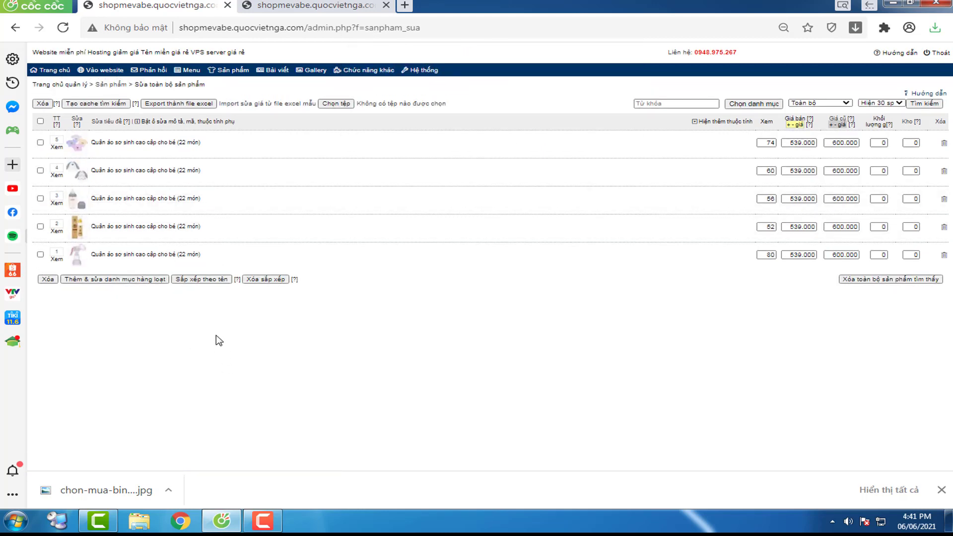
pyautogui.moveTo(230, 75)
pyautogui.click(942, 491)
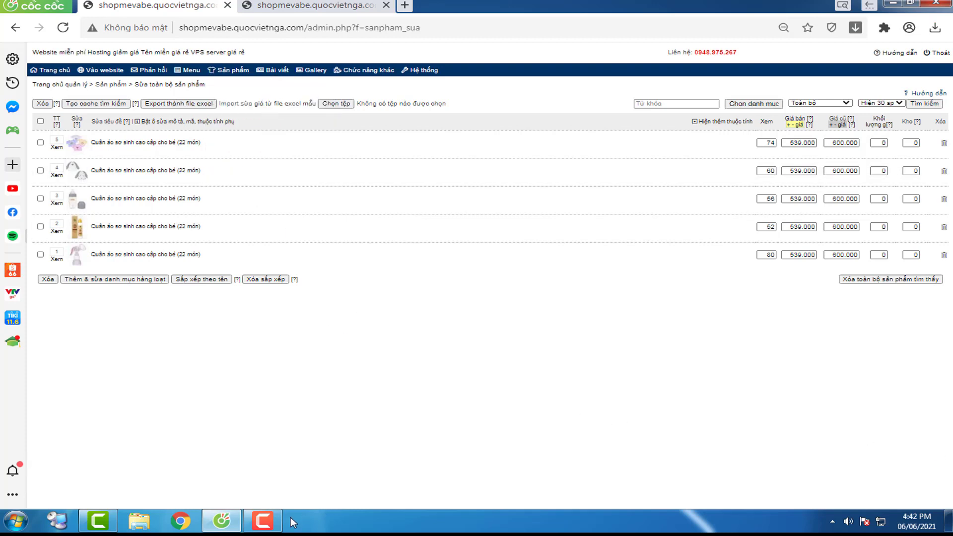